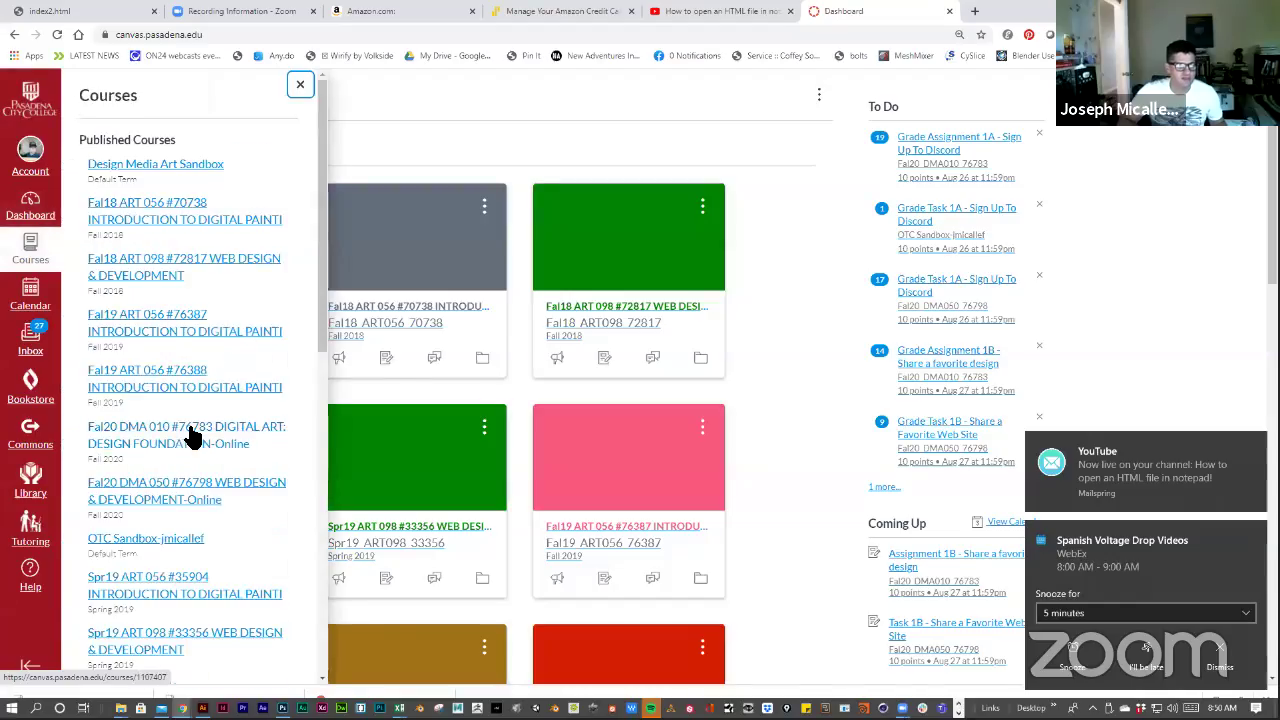
# - Scroll through the Courses list to find the Fall 2020 courses
pyautogui.scroll(-3, 192, 434)
pyautogui.scroll(-1, 196, 432)
pyautogui.scroll(3, 220, 423)
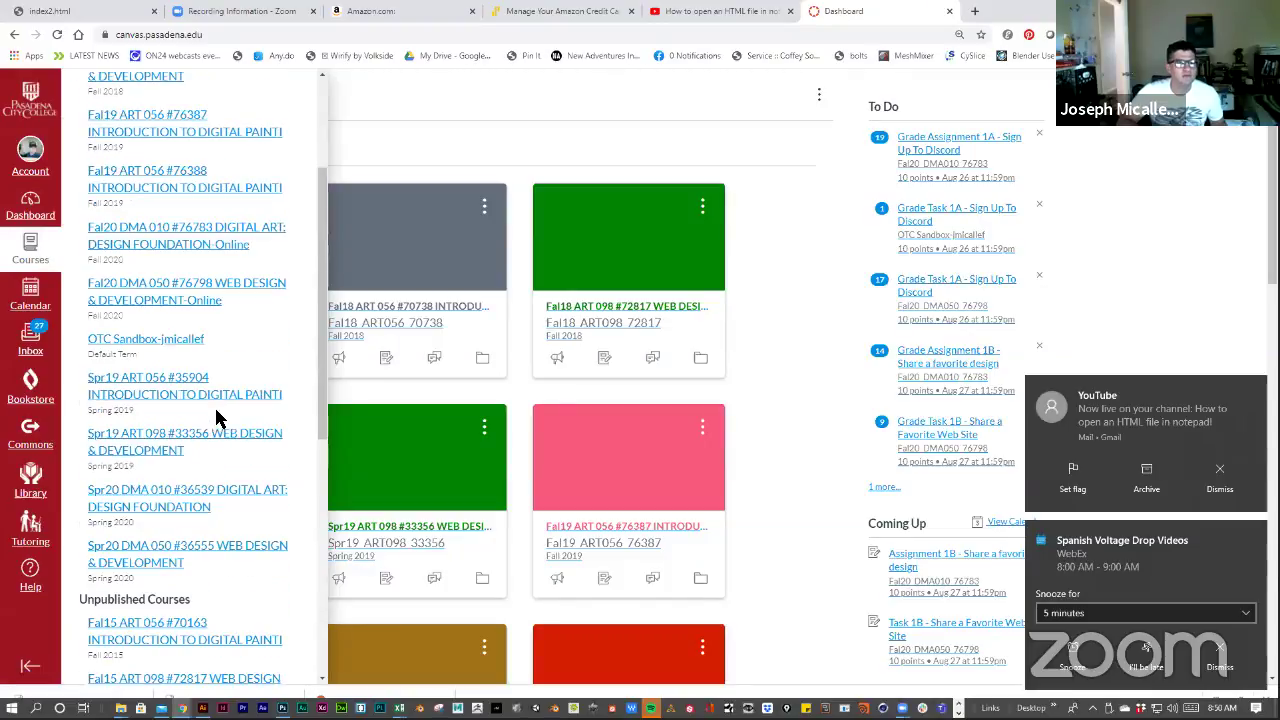
# - Open the Fal20 DMA 050 course, find index.html in Modules, and download it
pyautogui.click(192, 308)
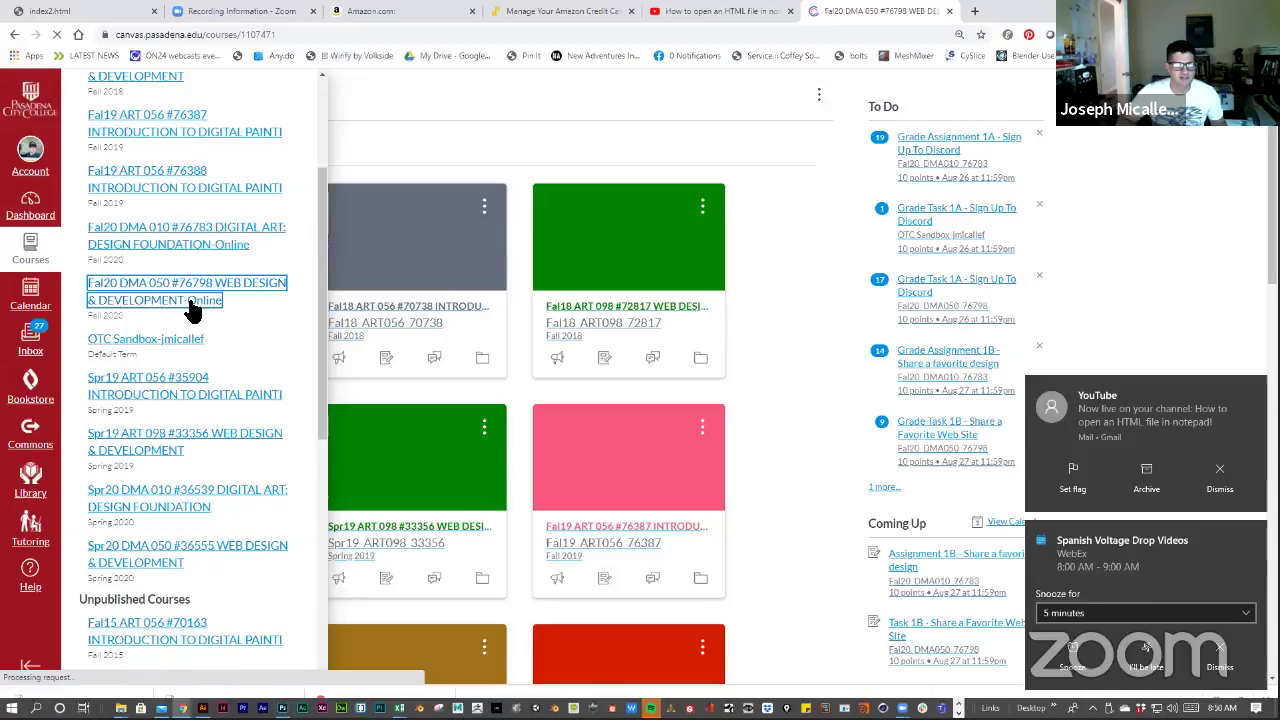
pyautogui.scroll(-5, 303, 470)
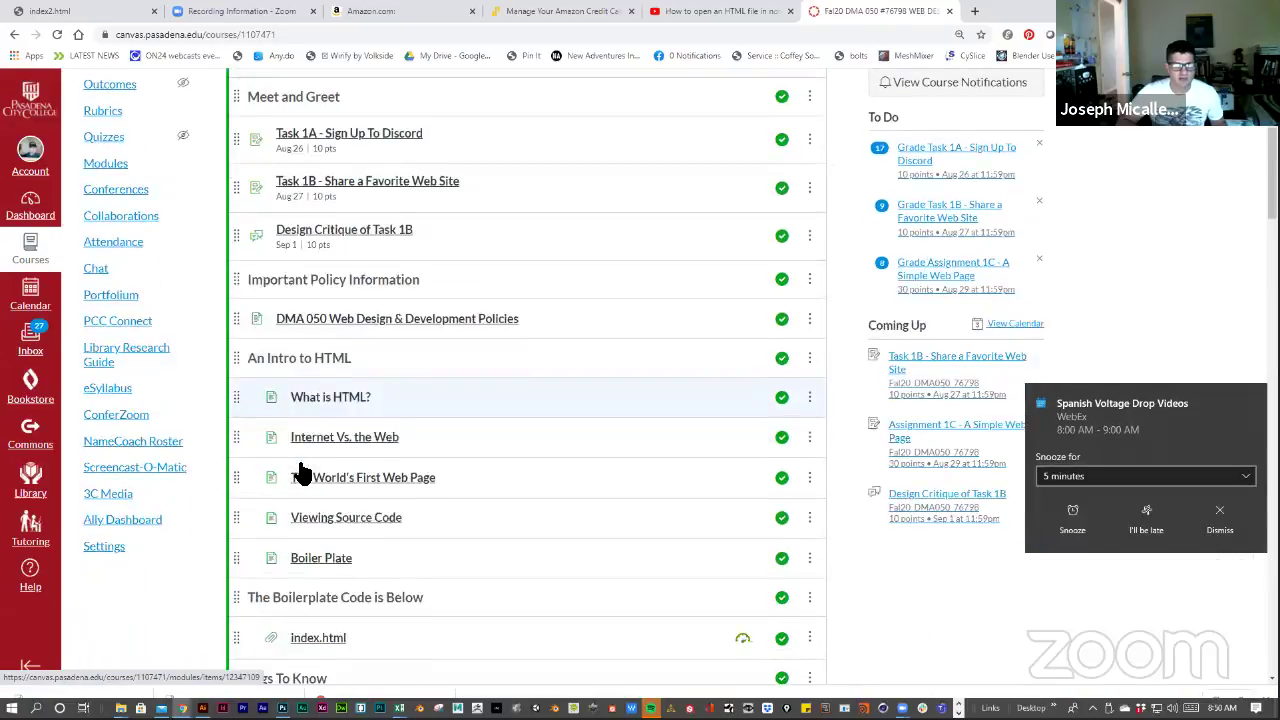
pyautogui.click(313, 437)
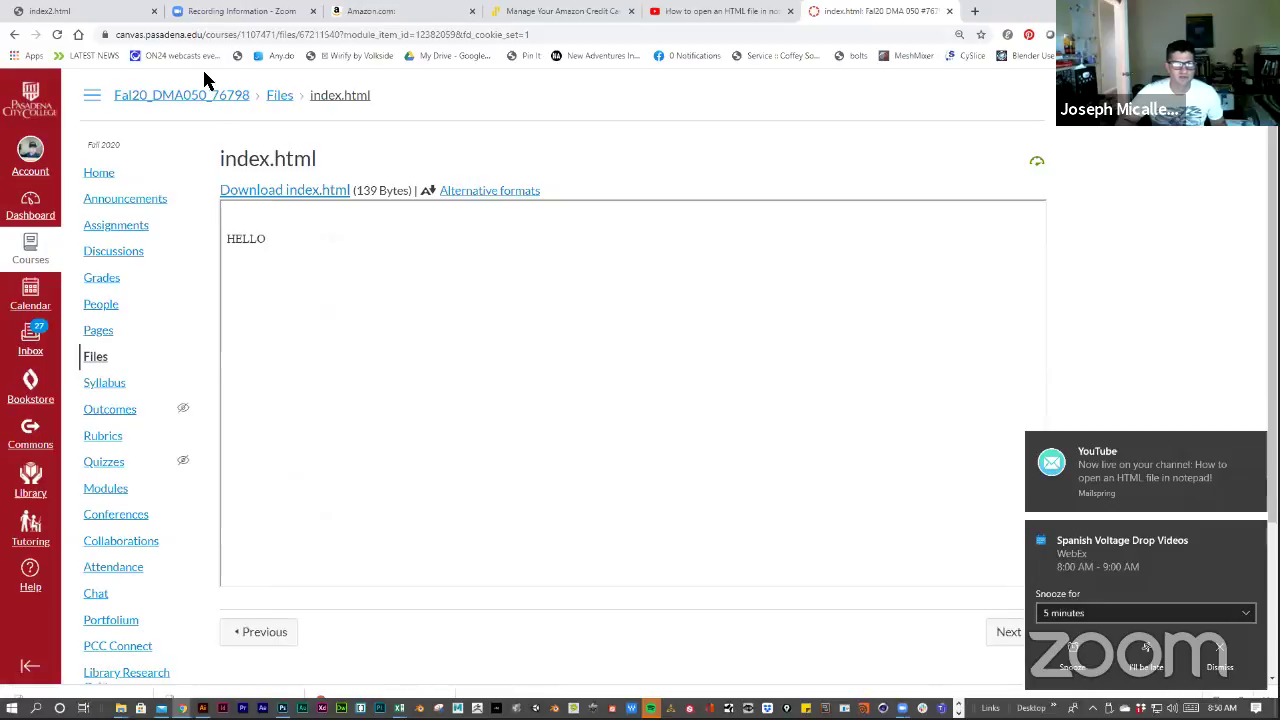
pyautogui.click(272, 198)
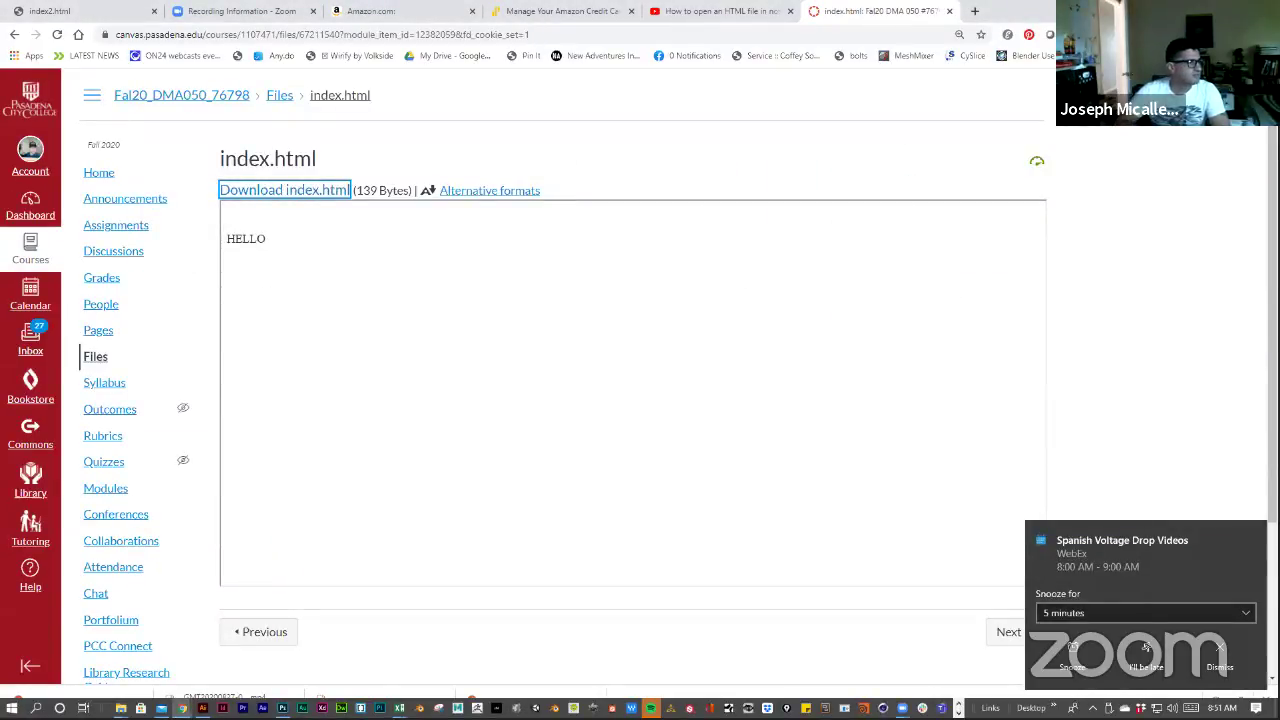
# - Switch from Chrome to File Explorer and show Downloads with index (1).html and yesterday's index.html
pyautogui.press('super+d')
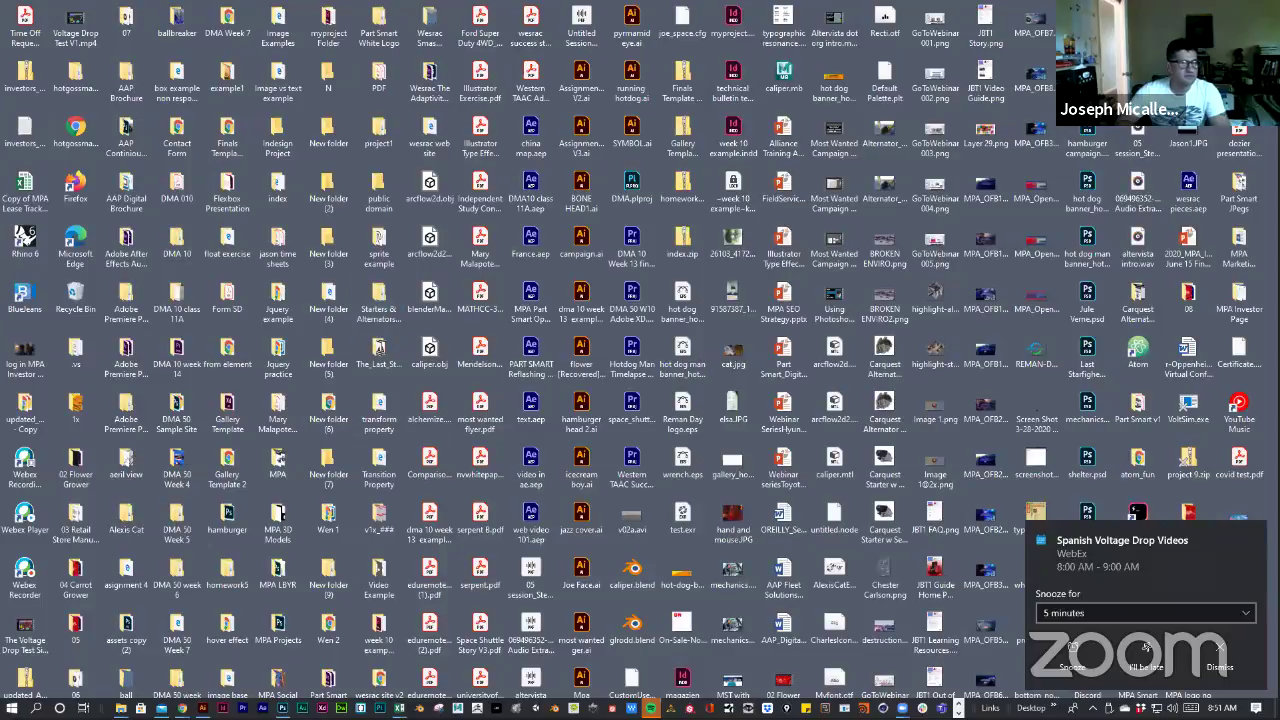
pyautogui.hotkey('alt', 'Tab')
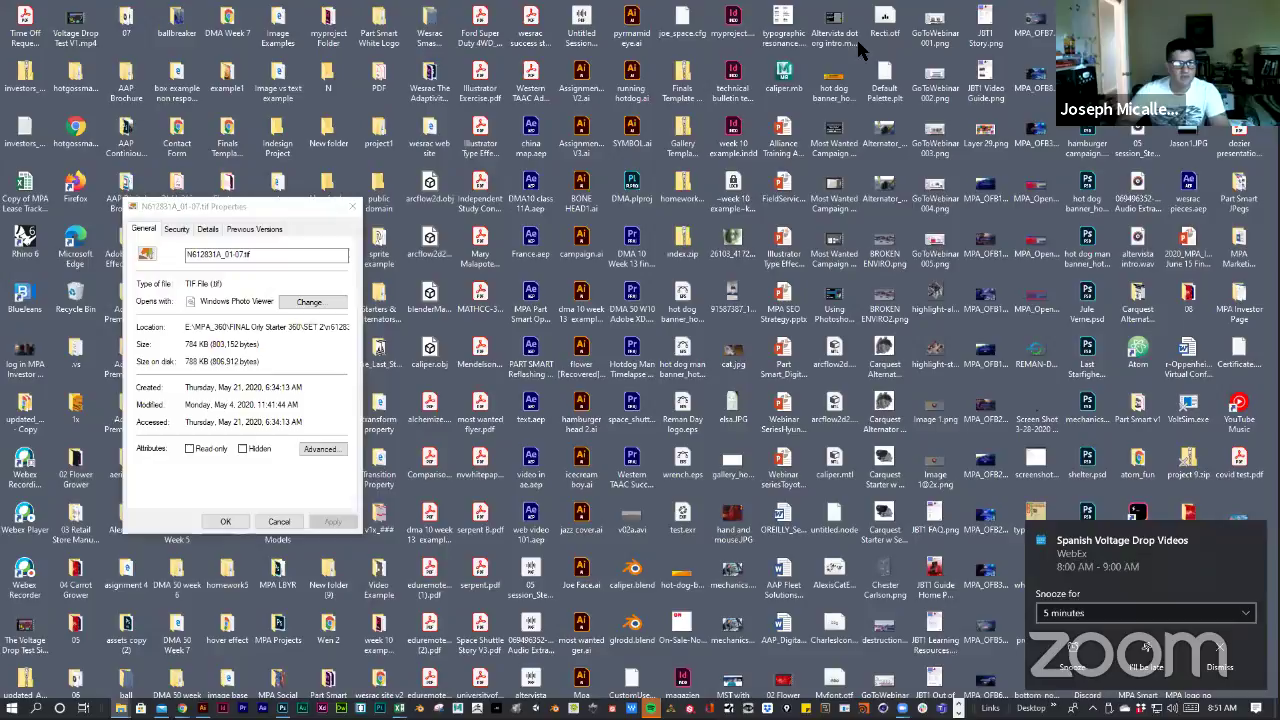
pyautogui.hotkey('alt', 'Tab')
pyautogui.click(315, 206)
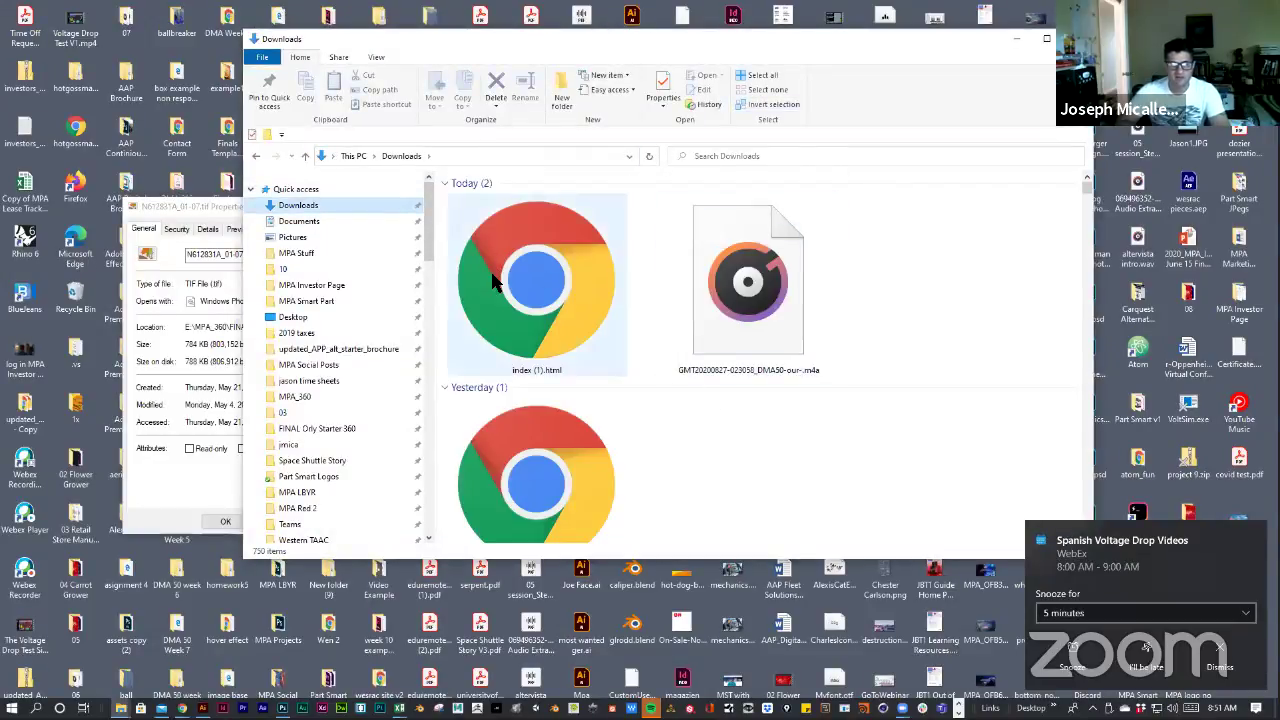
pyautogui.scroll(-3, 523, 354)
pyautogui.scroll(2, 523, 354)
pyautogui.scroll(-1, 520, 360)
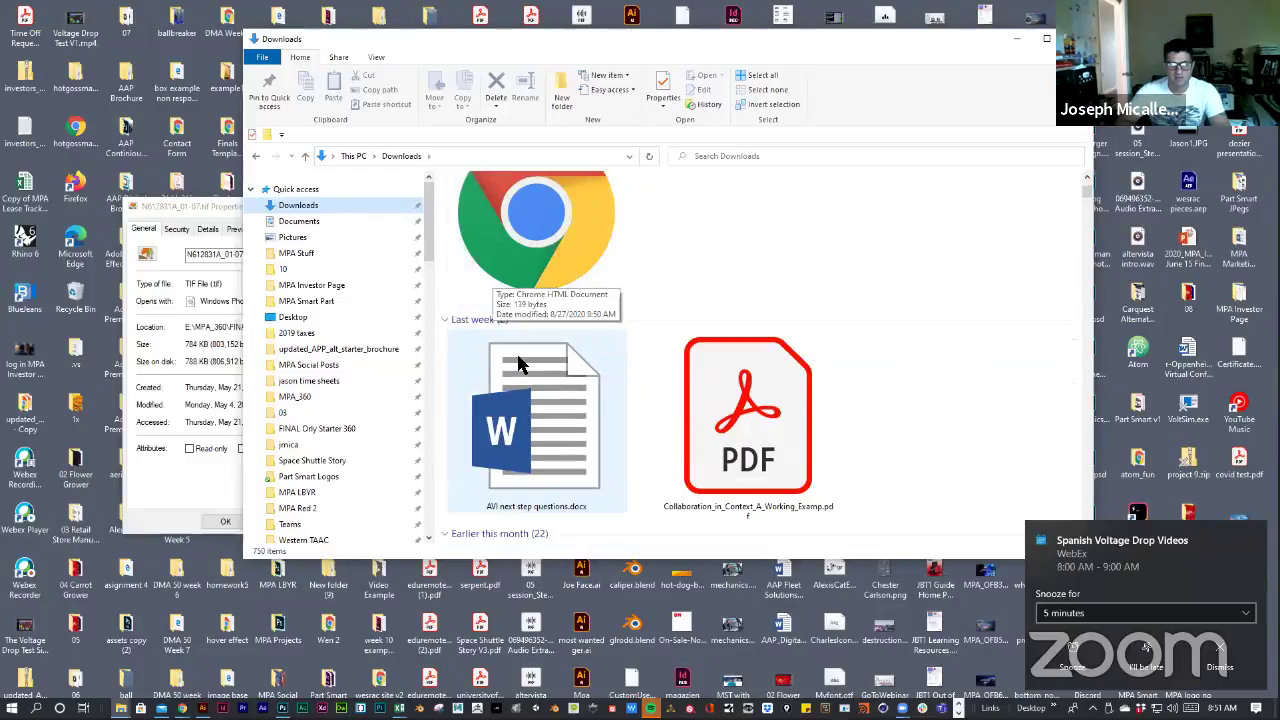
pyautogui.scroll(1, 660, 285)
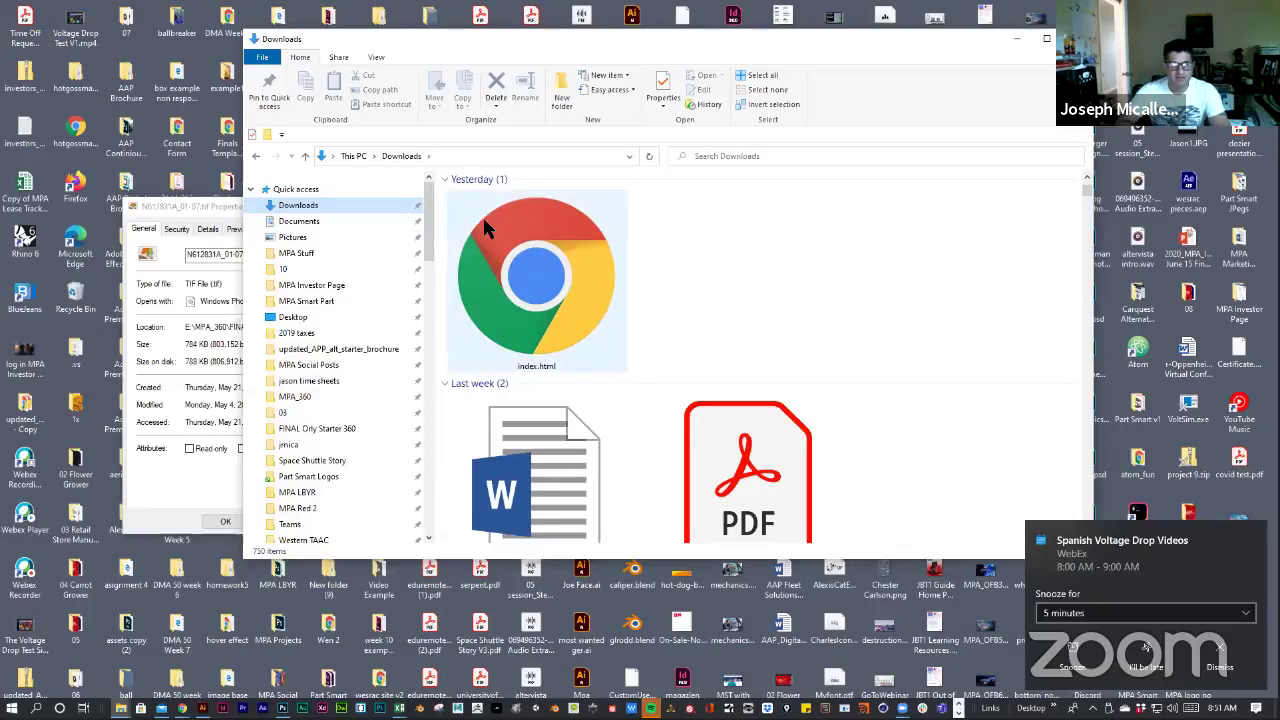
# - Open index.html in Notepad through Choose another app, revealing its HELLO paragraph markup
pyautogui.rightClick(503, 251)
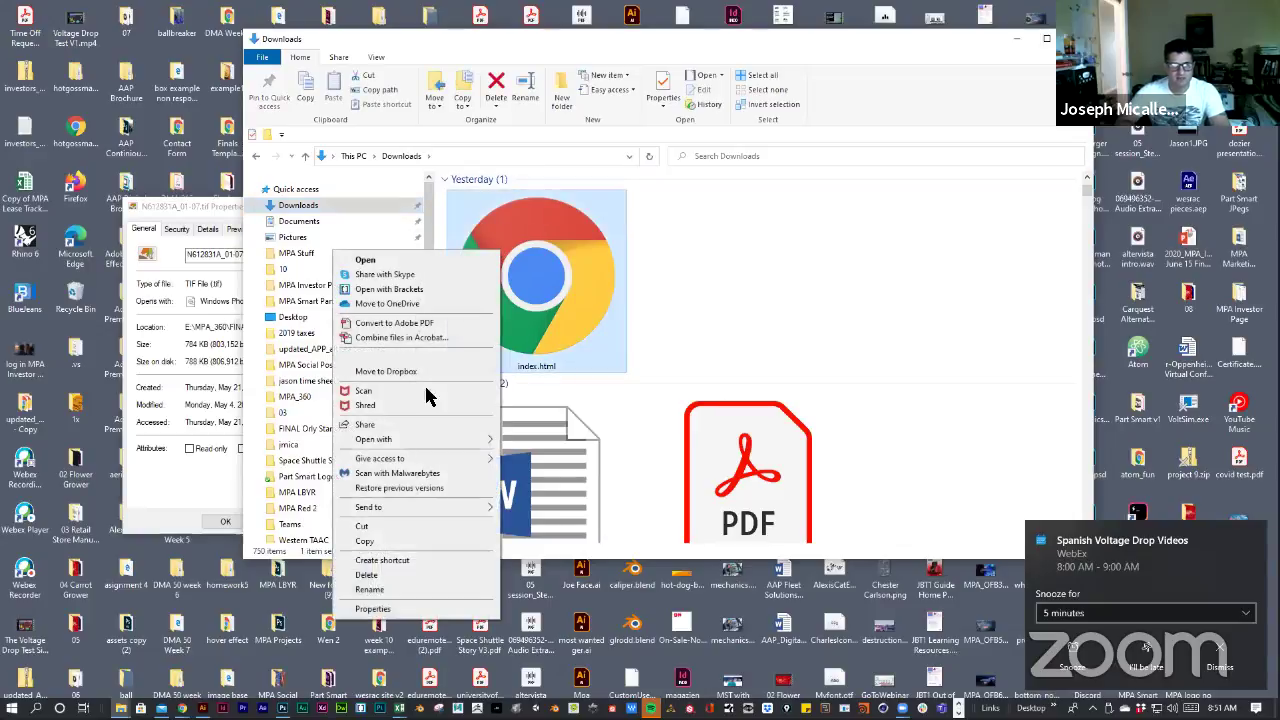
pyautogui.moveTo(423, 441)
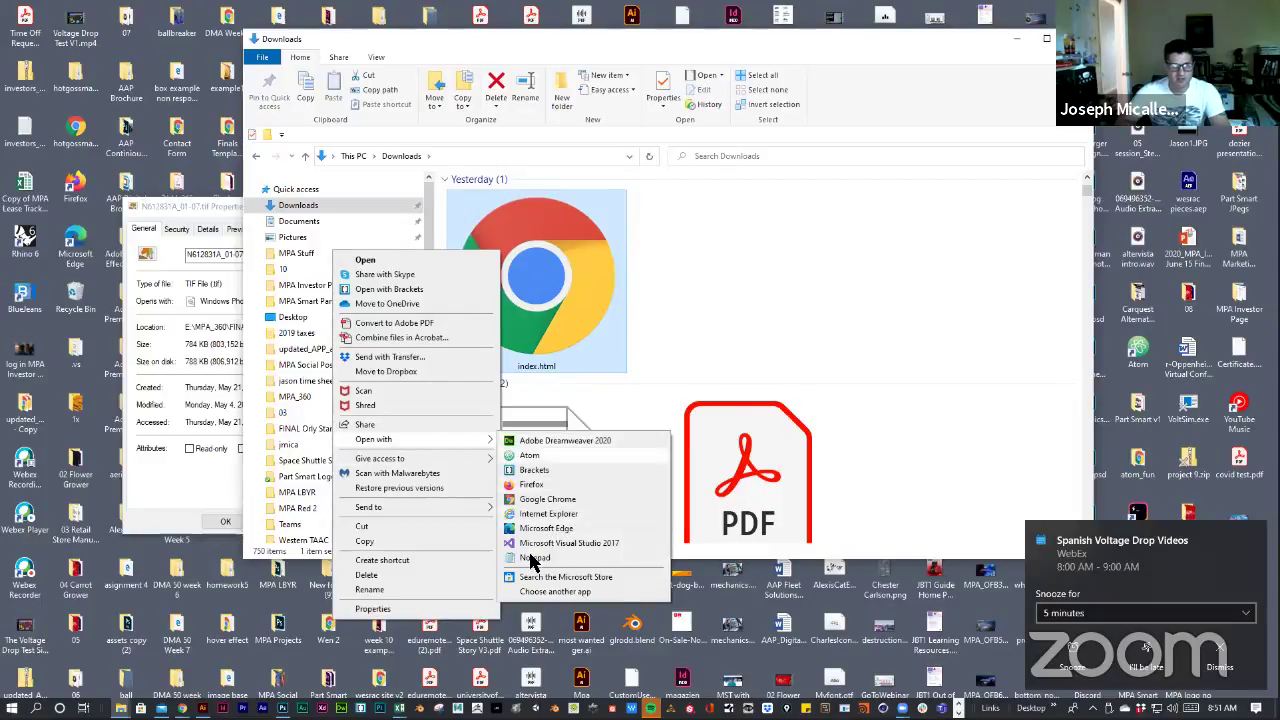
pyautogui.click(556, 592)
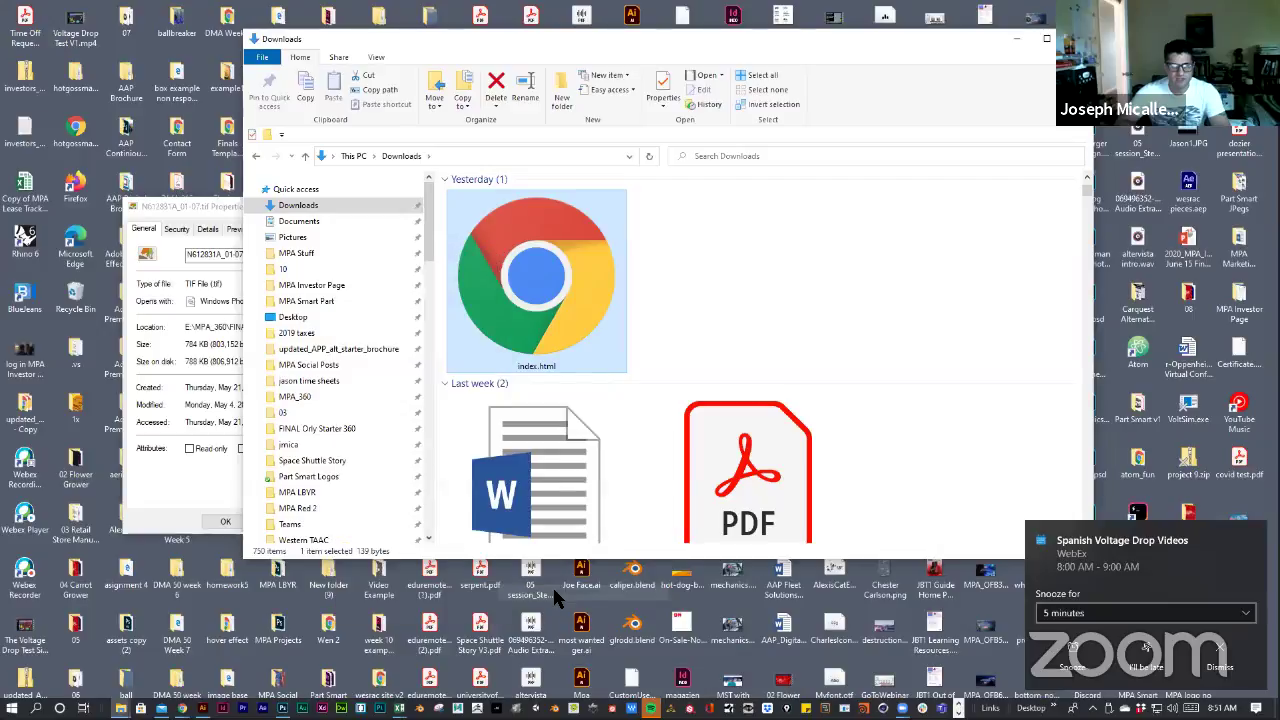
pyautogui.scroll(-1, 657, 362)
pyautogui.scroll(-4, 657, 360)
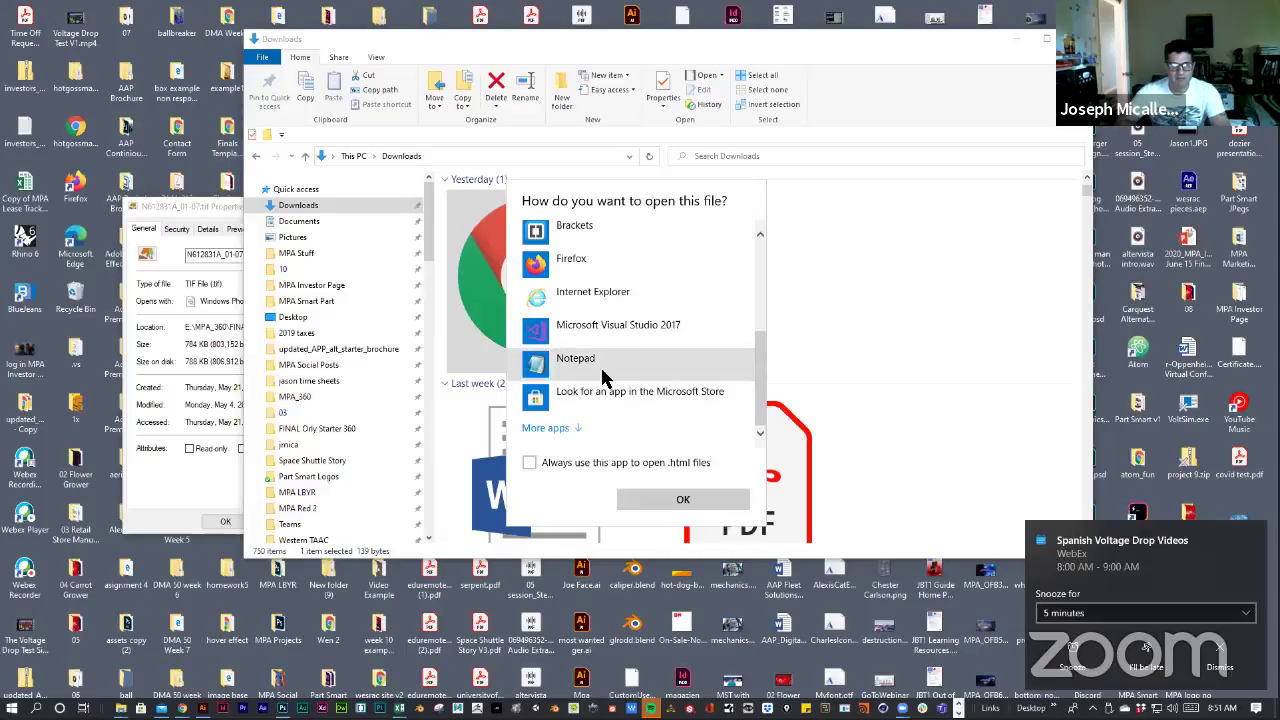
pyautogui.click(553, 428)
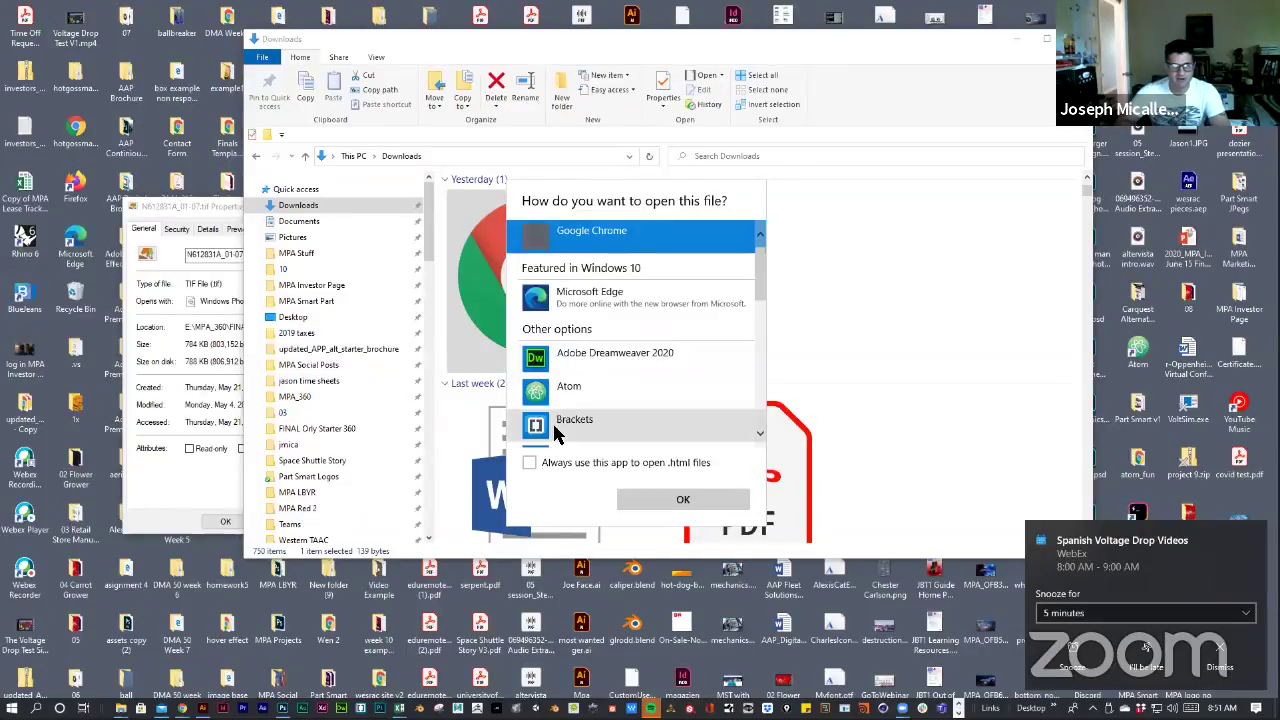
pyautogui.scroll(-3, 626, 402)
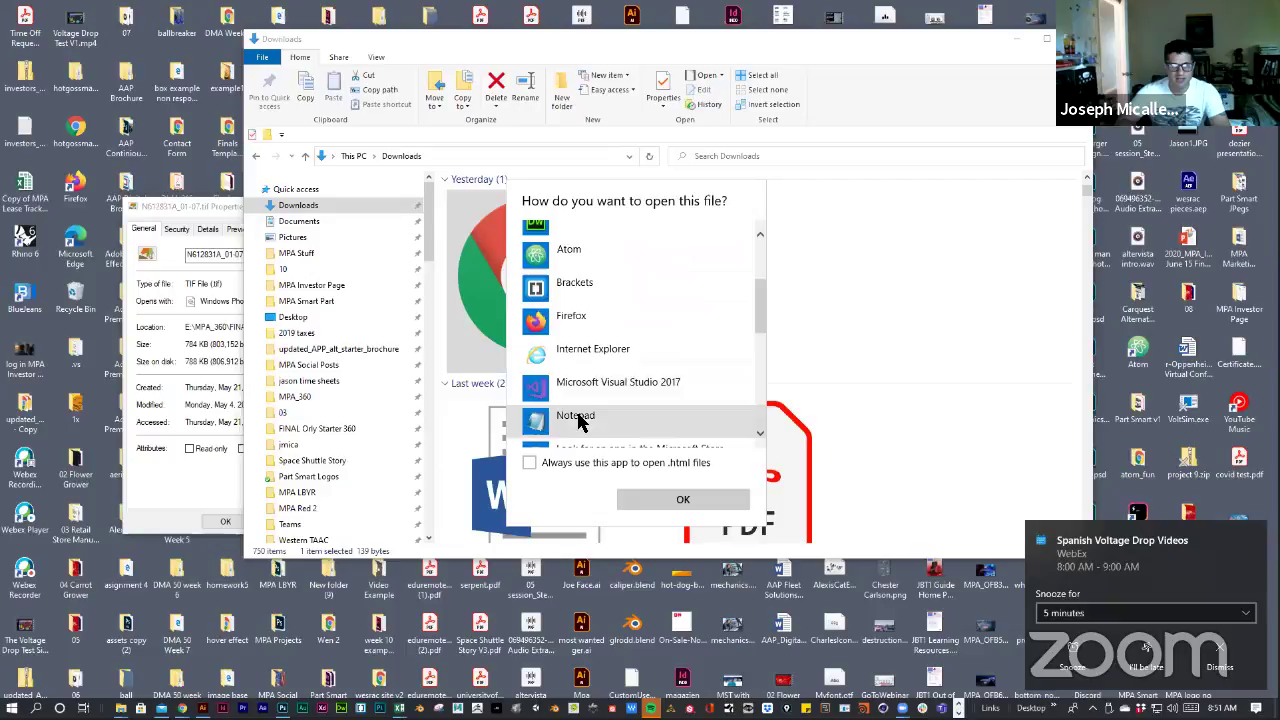
pyautogui.click(580, 422)
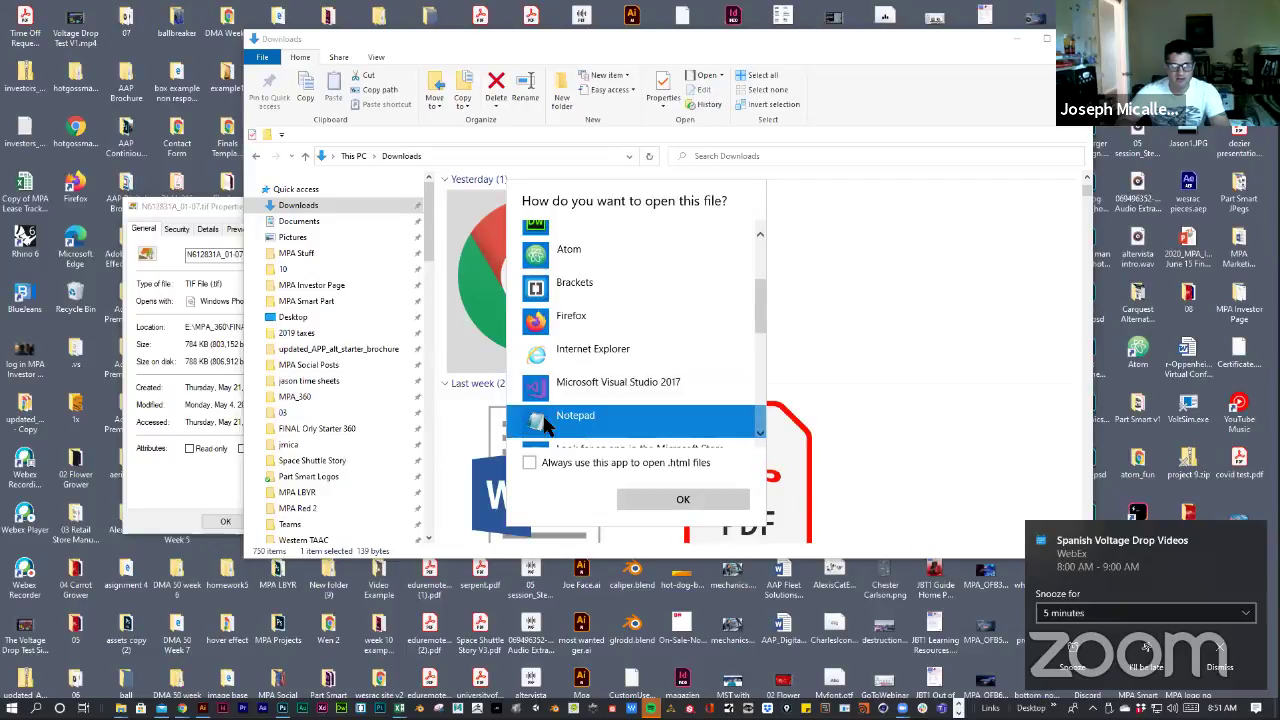
pyautogui.click(674, 499)
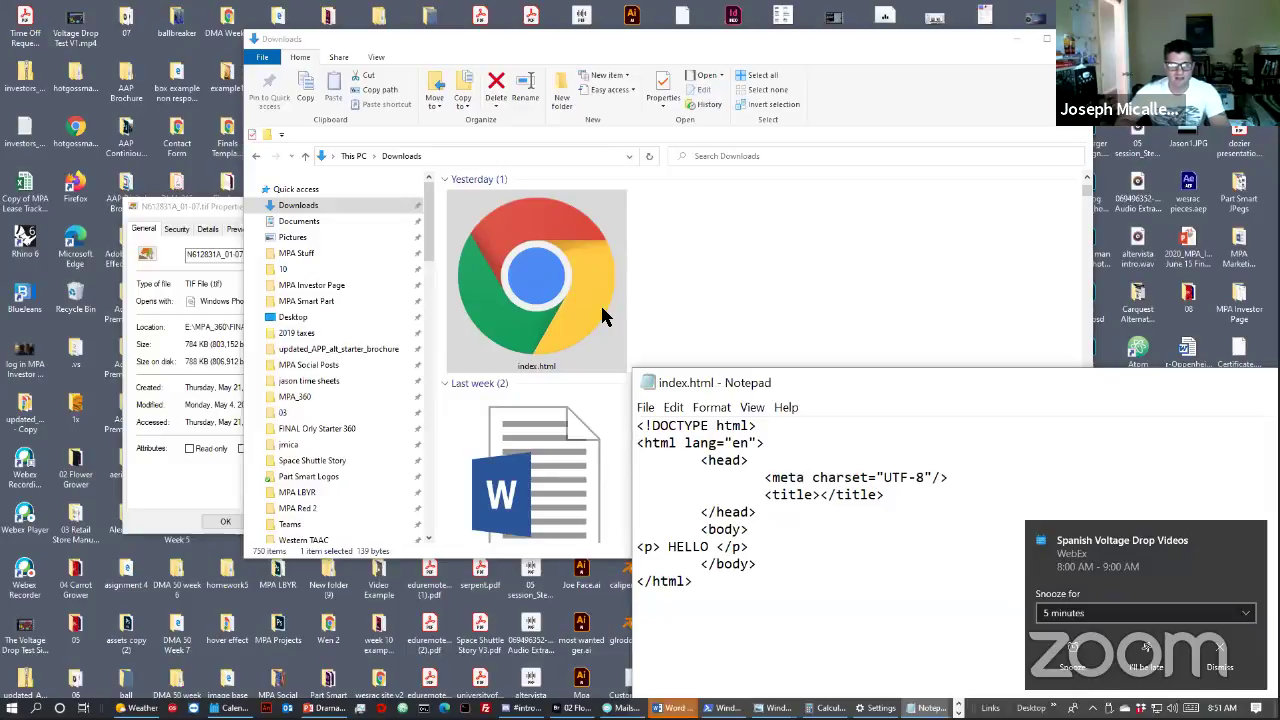
# - Enlarge the Notepad window, minimize it, then bring it back to view the code
pyautogui.moveTo(633, 371); pyautogui.dragTo(812, 150)
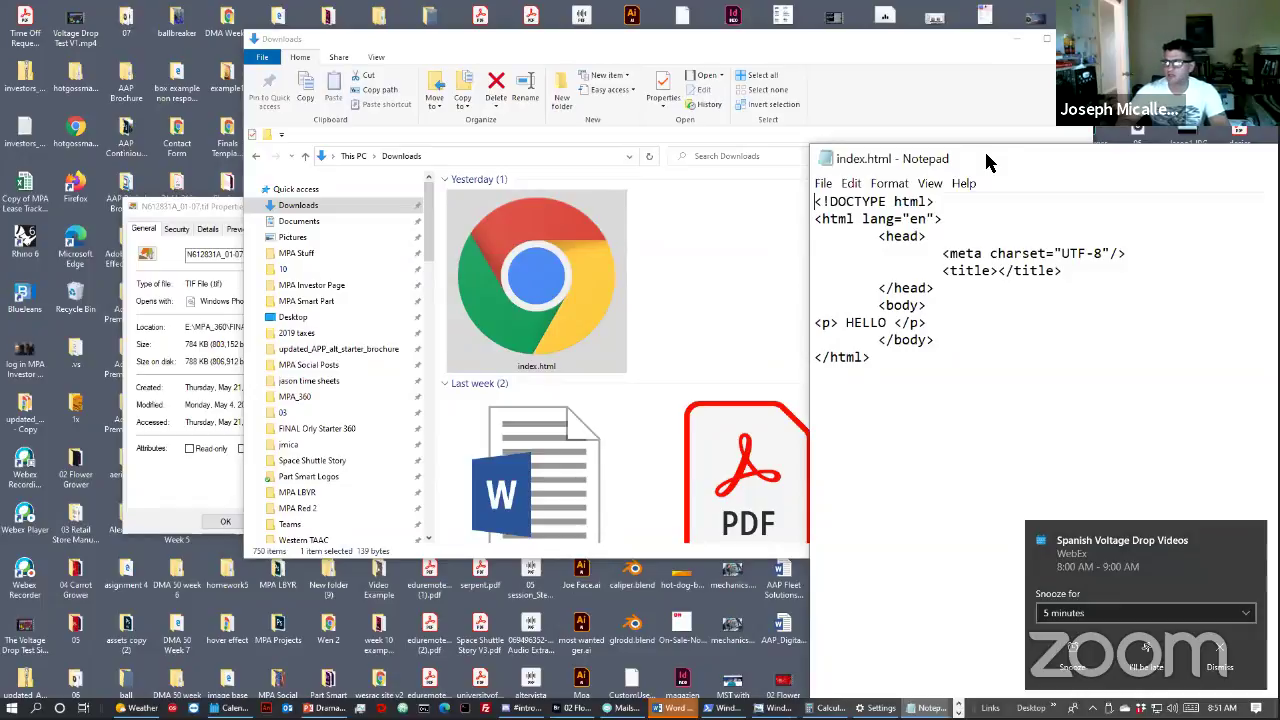
pyautogui.press('super+Down')
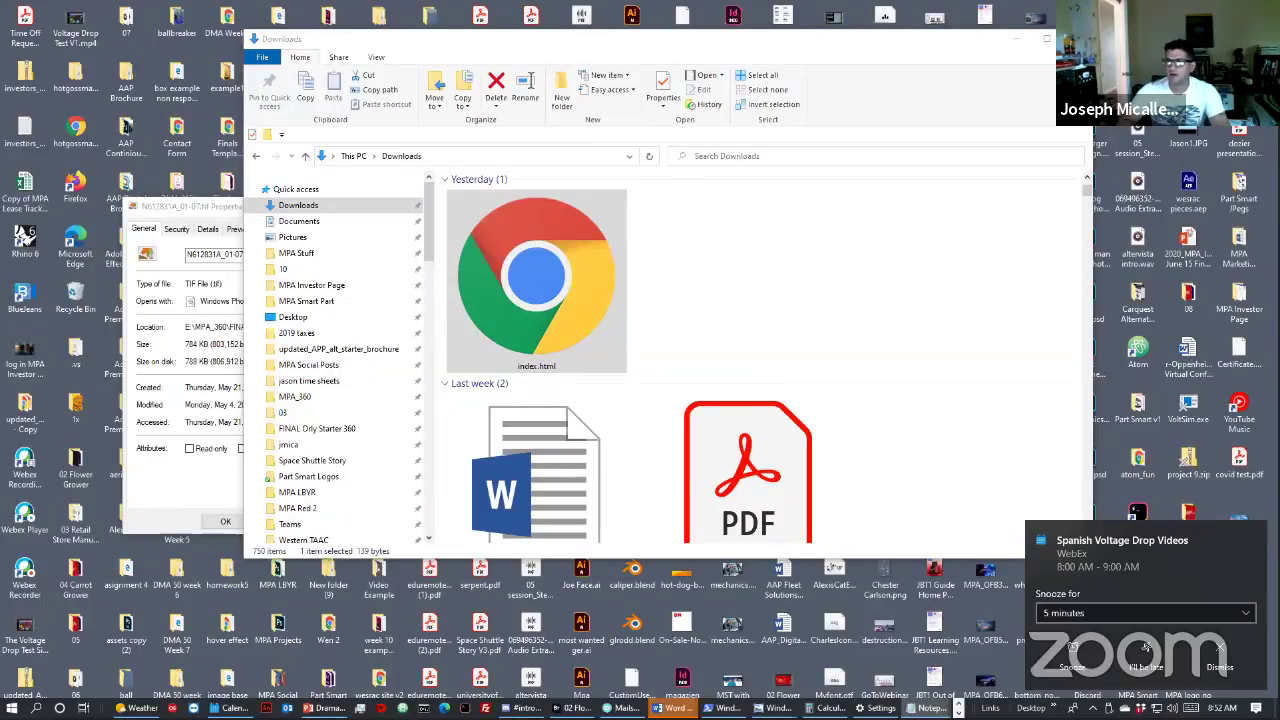
pyautogui.hotkey('alt', 'Tab')
pyautogui.hotkey('alt', 'Tab')
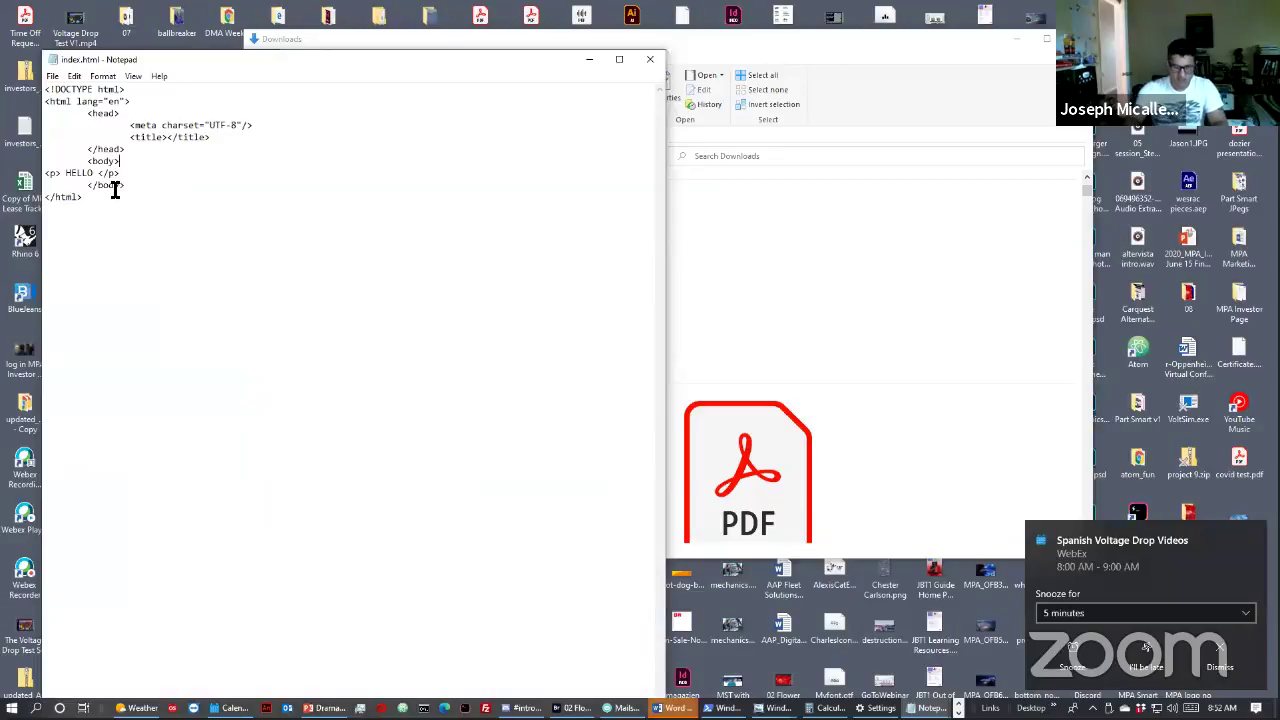
pyautogui.scroll(5, 115, 190)
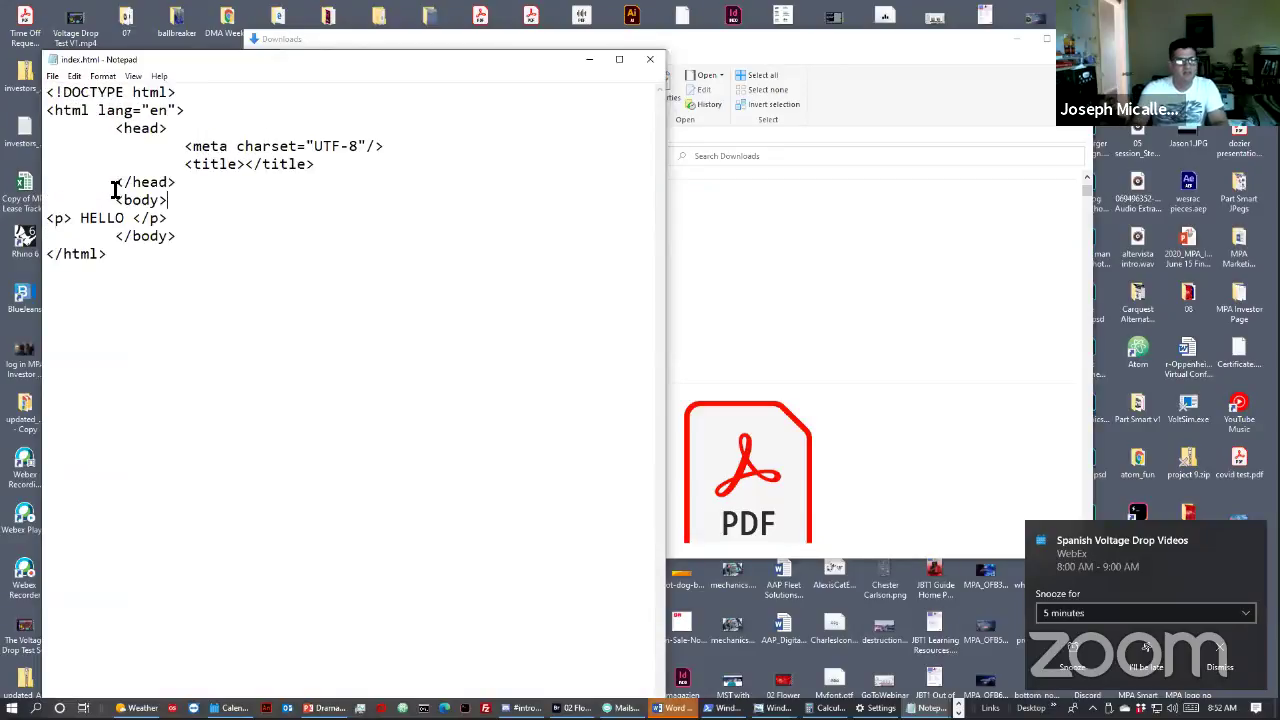
# - Add '<p> another paragraph </p>' below the HELLO line and save index.html
pyautogui.click(183, 228)
pyautogui.press('Return')
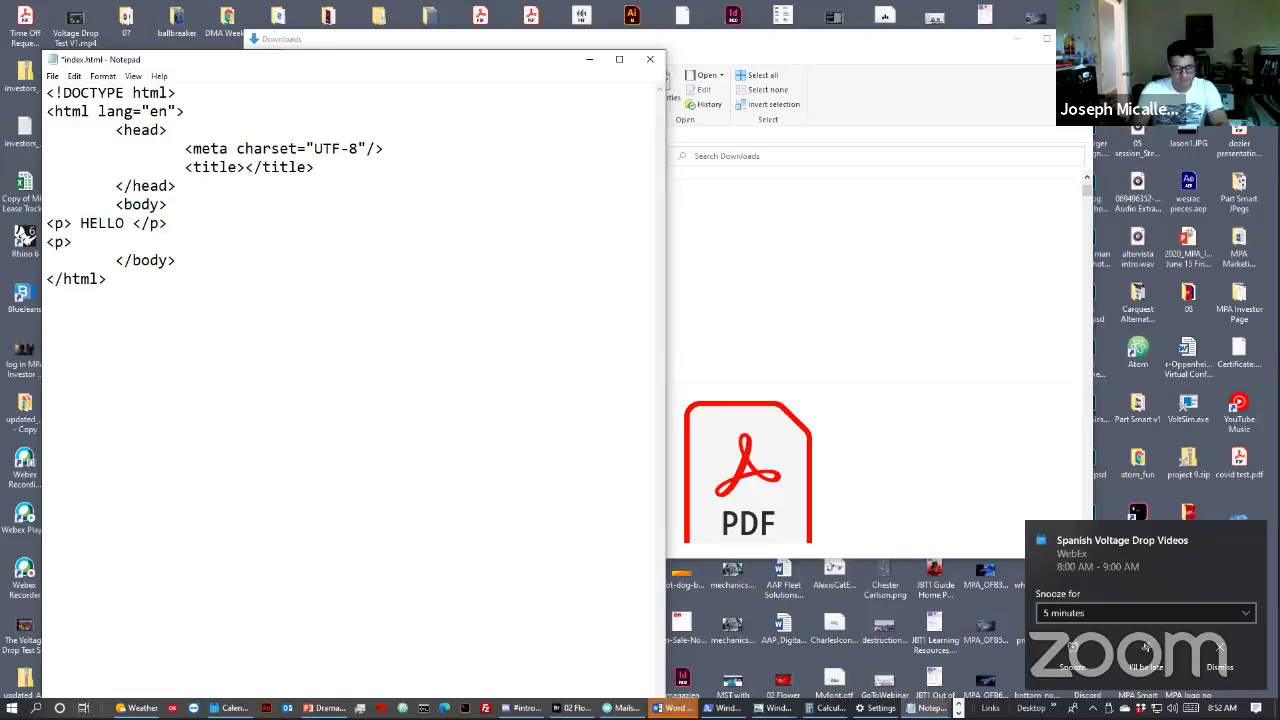
pyautogui.write('<p> another ')
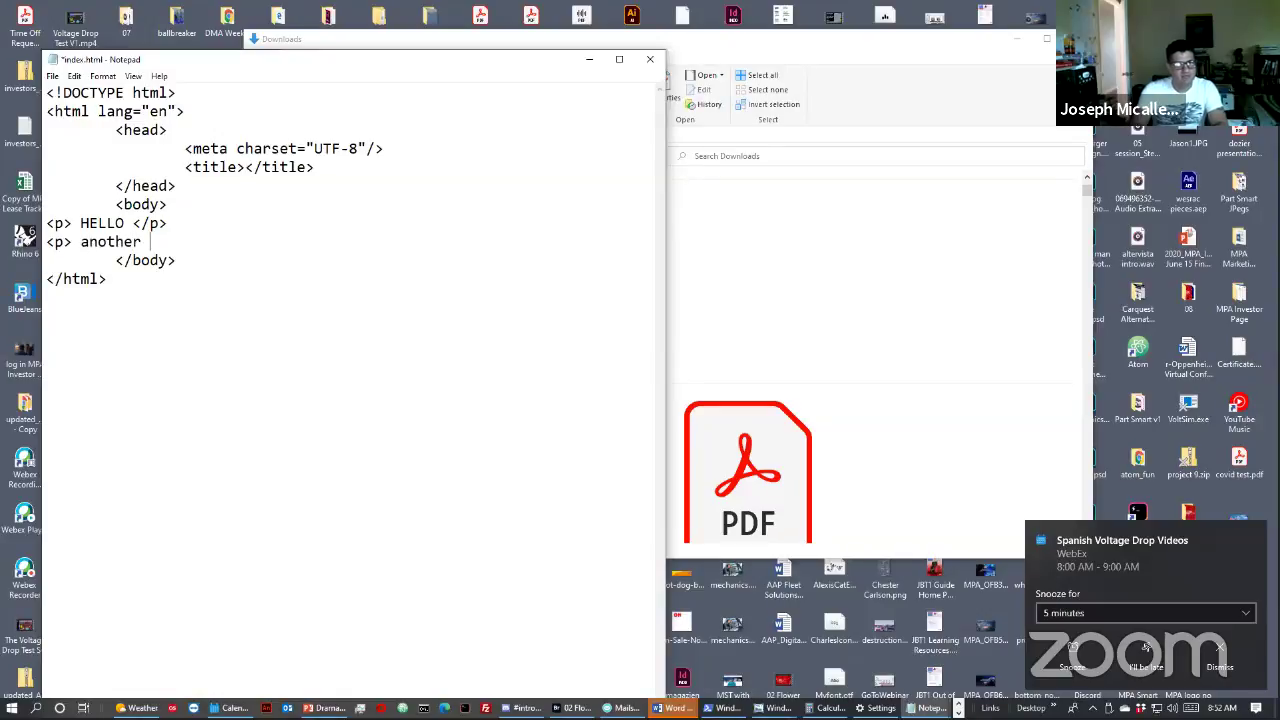
pyautogui.write('paragraph')
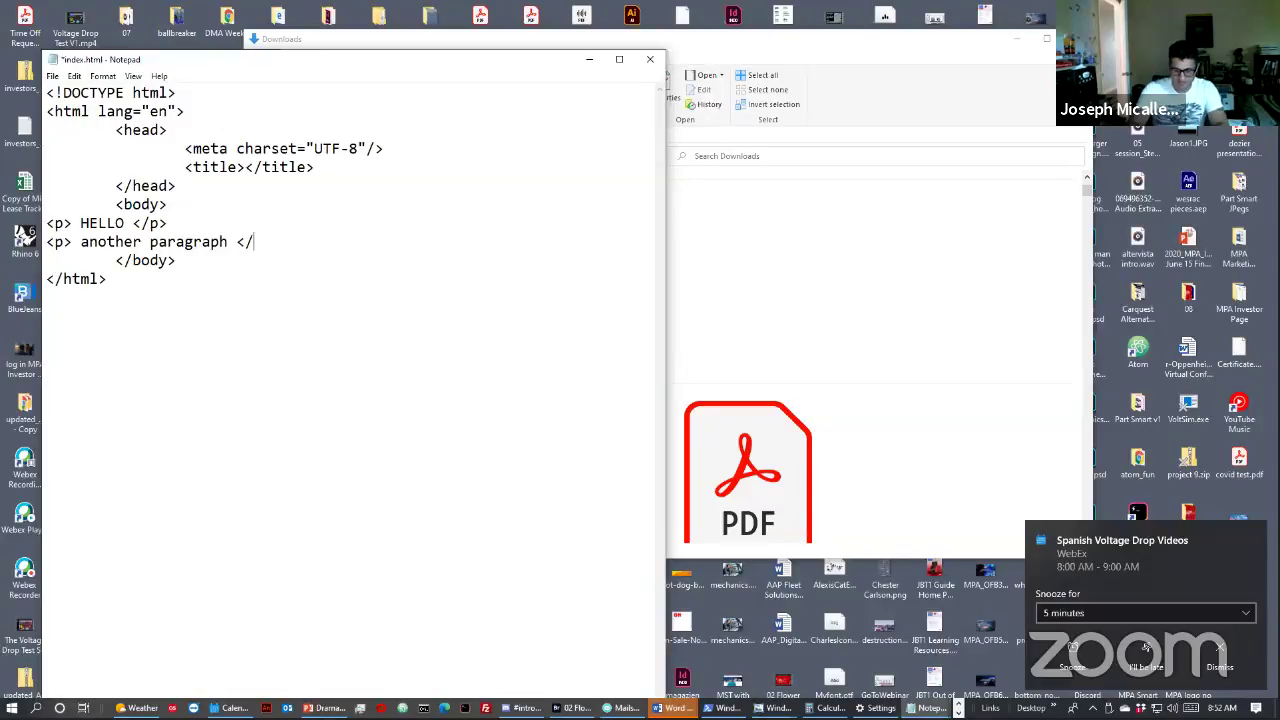
pyautogui.write(' </')
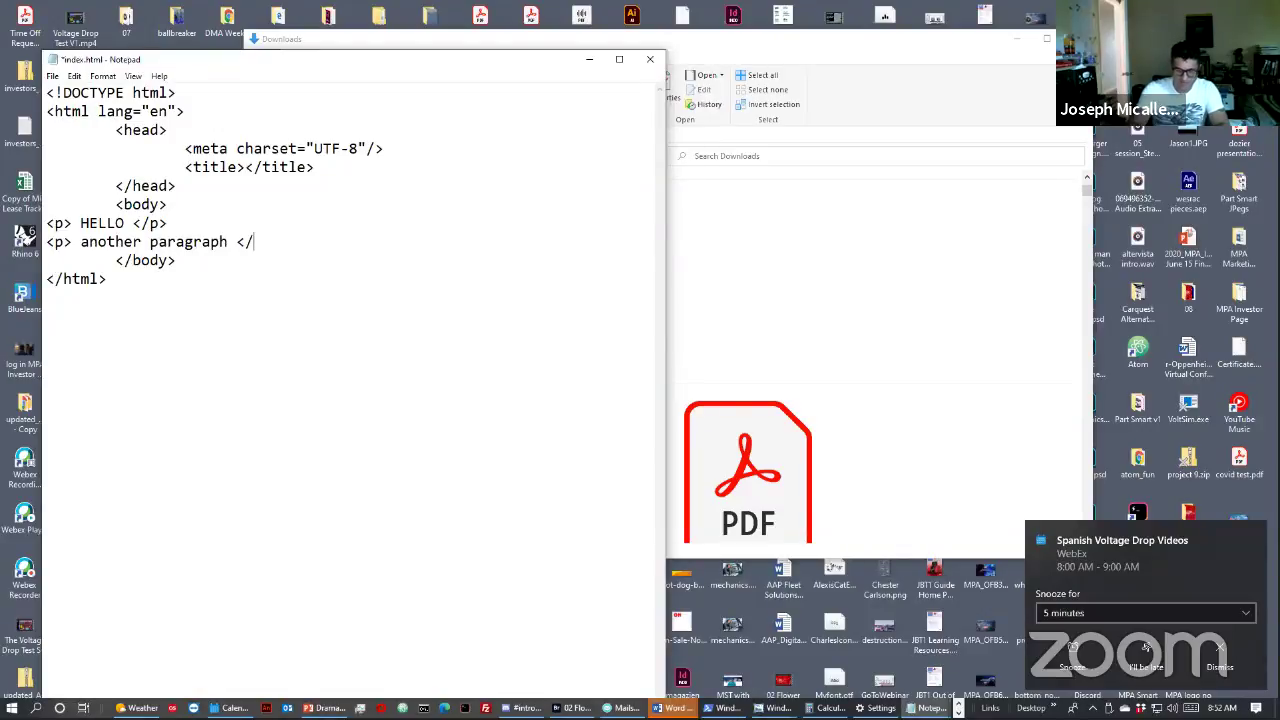
pyautogui.write('p')
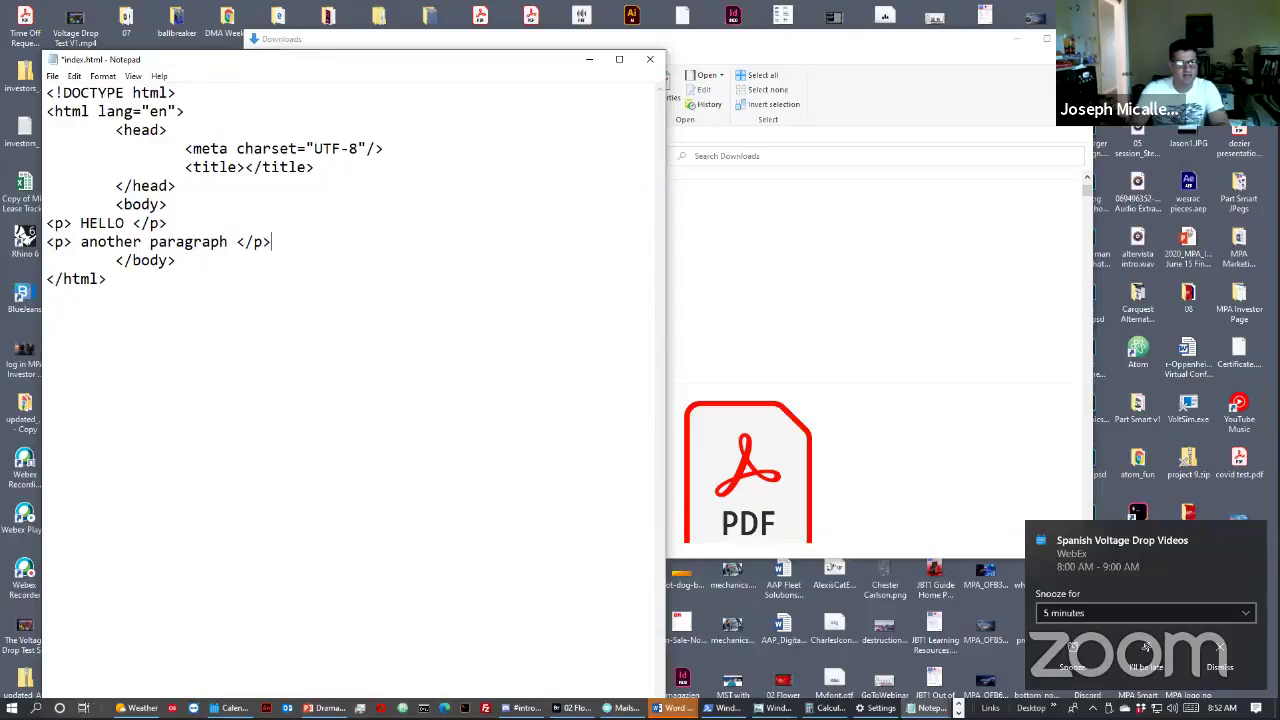
pyautogui.write('>')
pyautogui.hotkey('ctrl', 's')
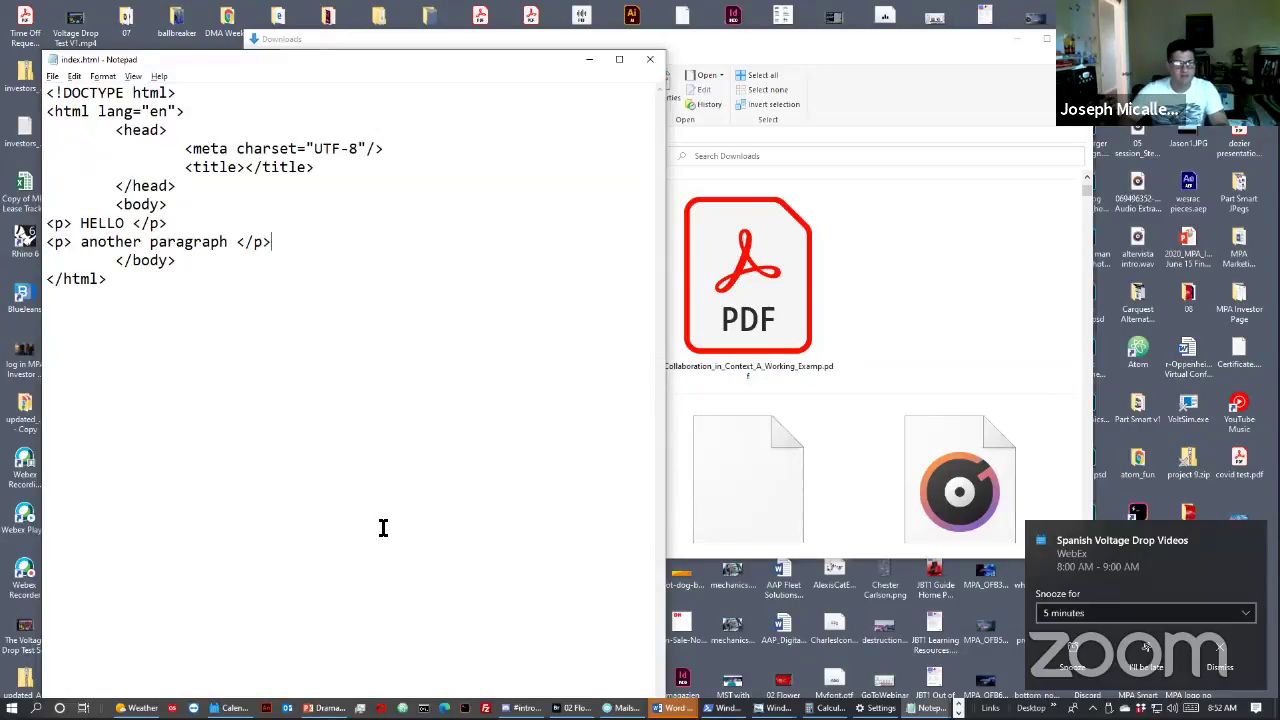
pyautogui.hotkey('alt', 'Tab')
# - Open the saved index.html from Downloads in Chrome
pyautogui.click(290, 555)
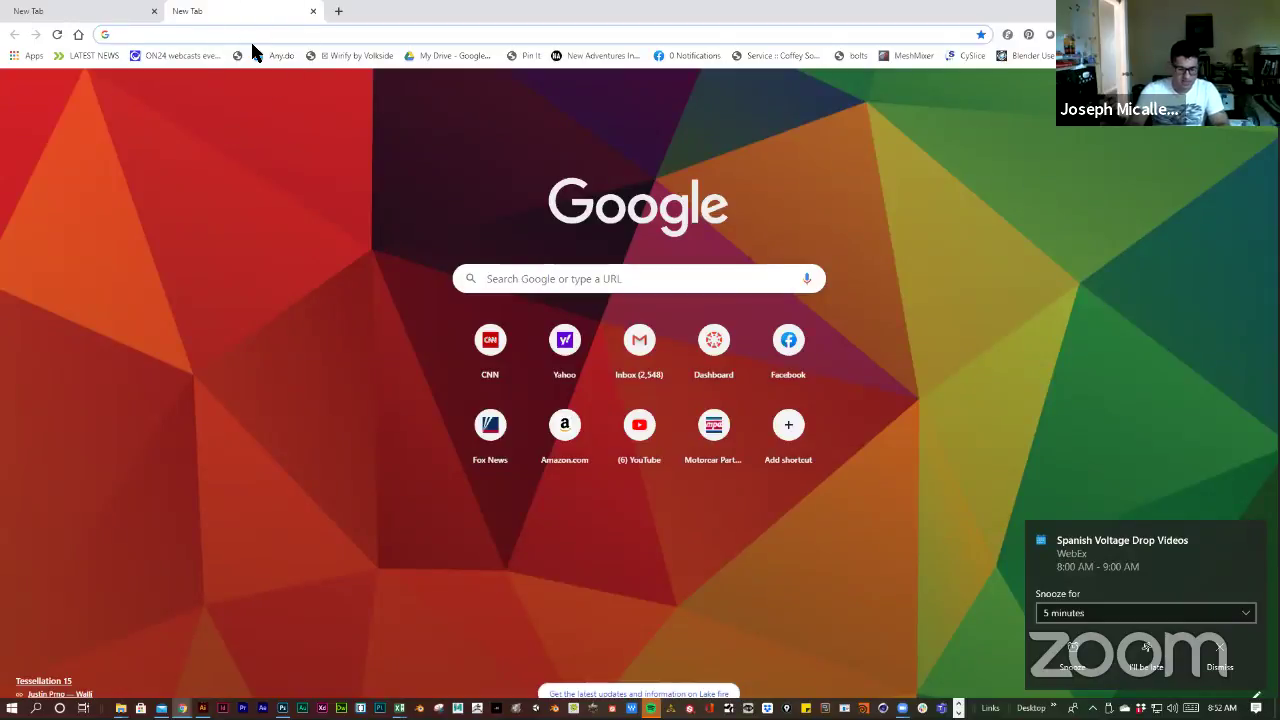
pyautogui.click(250, 39)
pyautogui.hotkey('ctrl', 'o')
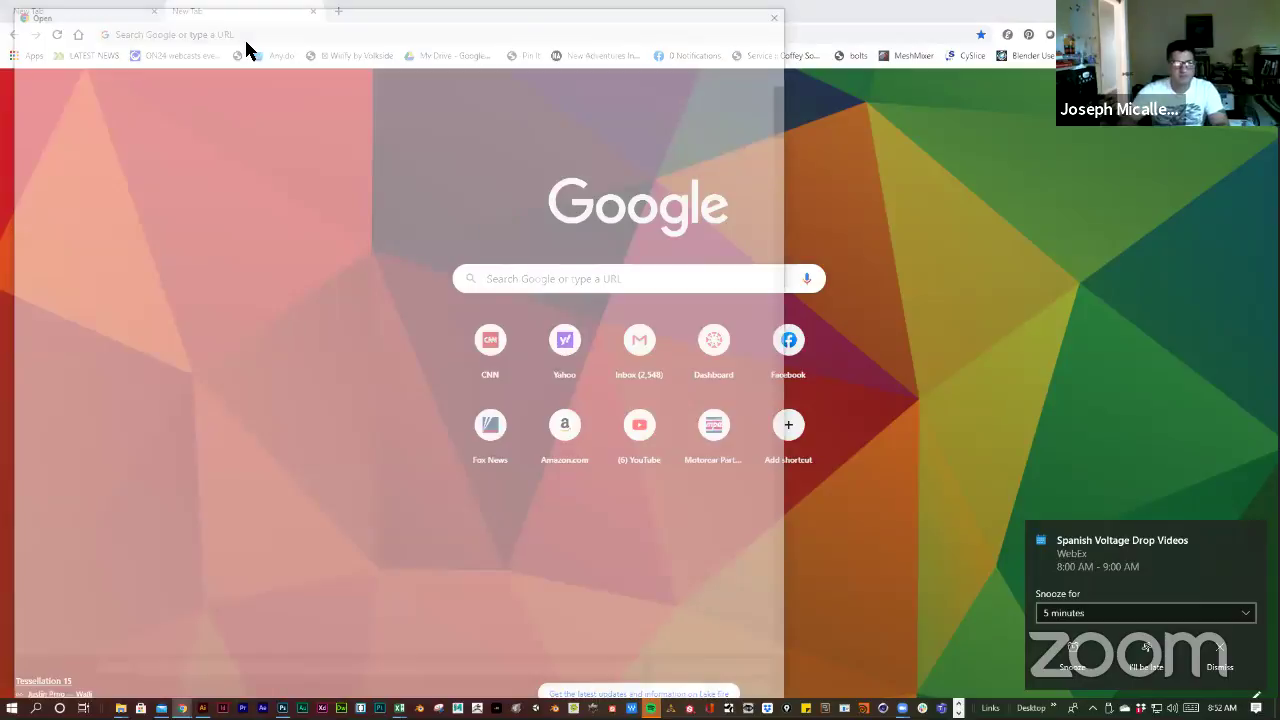
pyautogui.click(72, 103)
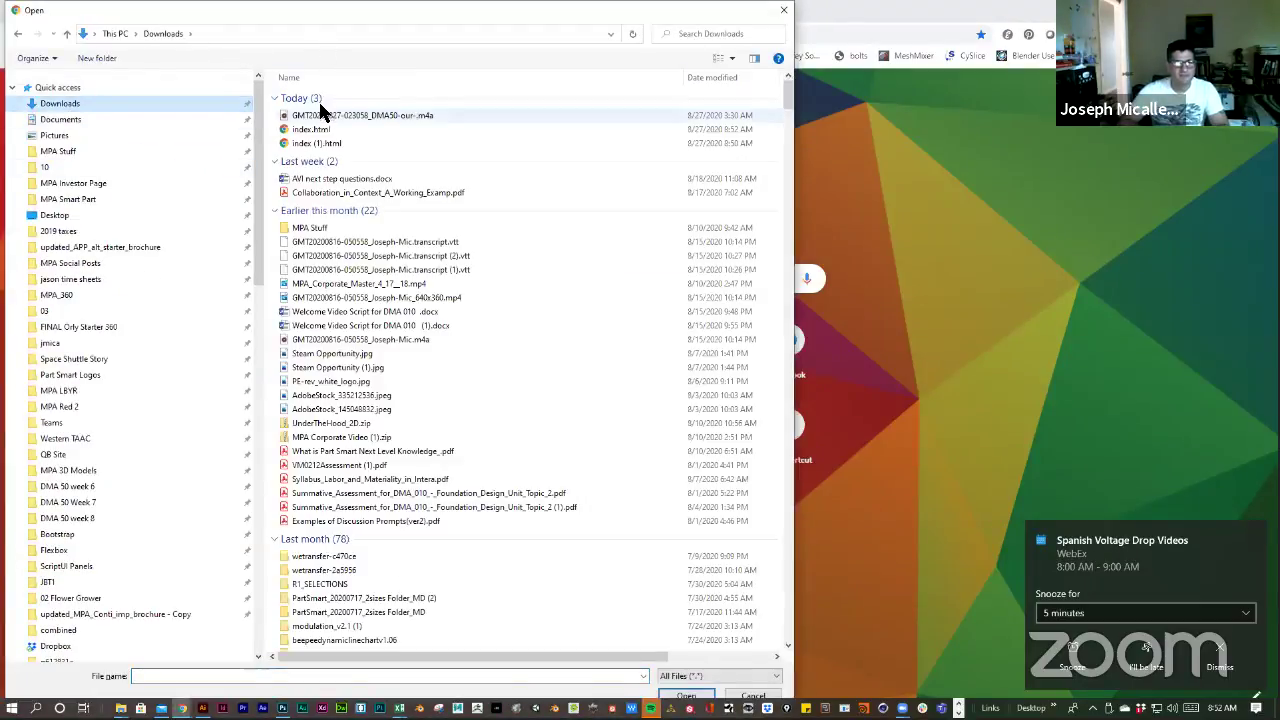
pyautogui.click(307, 131)
pyautogui.doubleClick(307, 138)
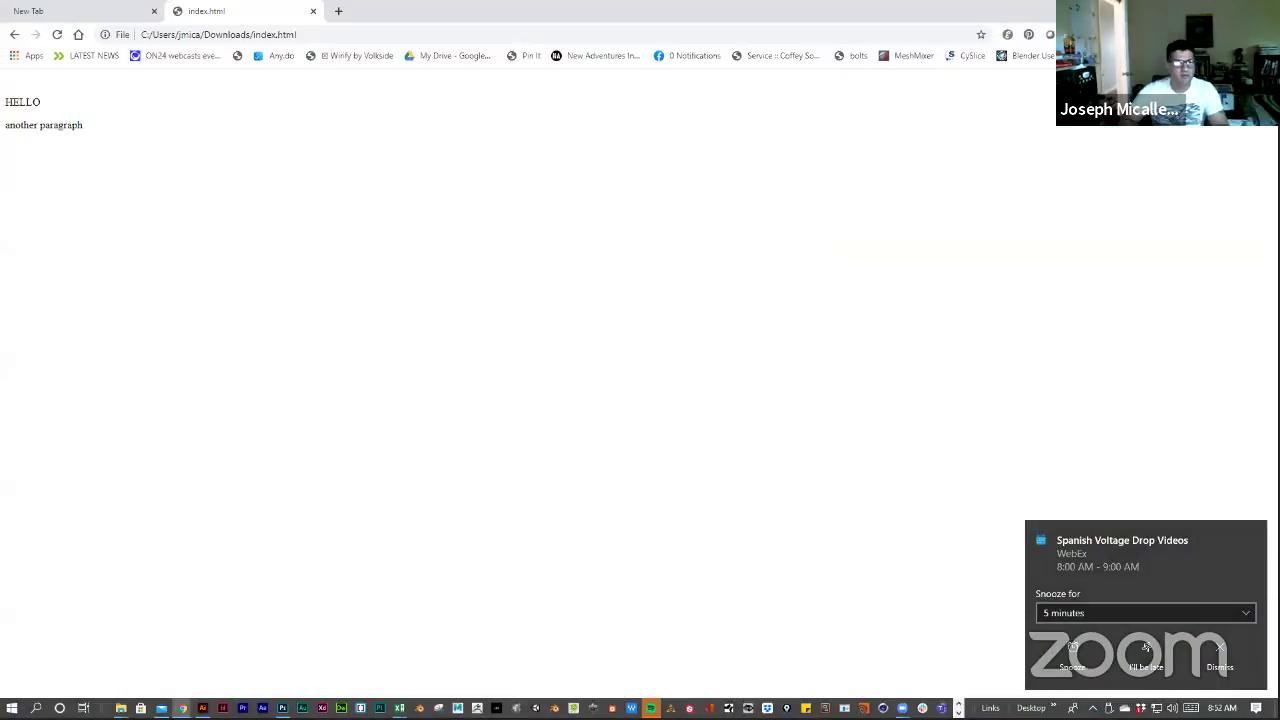
# - Zoom the page to 400% and restore Chrome to a smaller window
pyautogui.hotkey('ctrl', '+')
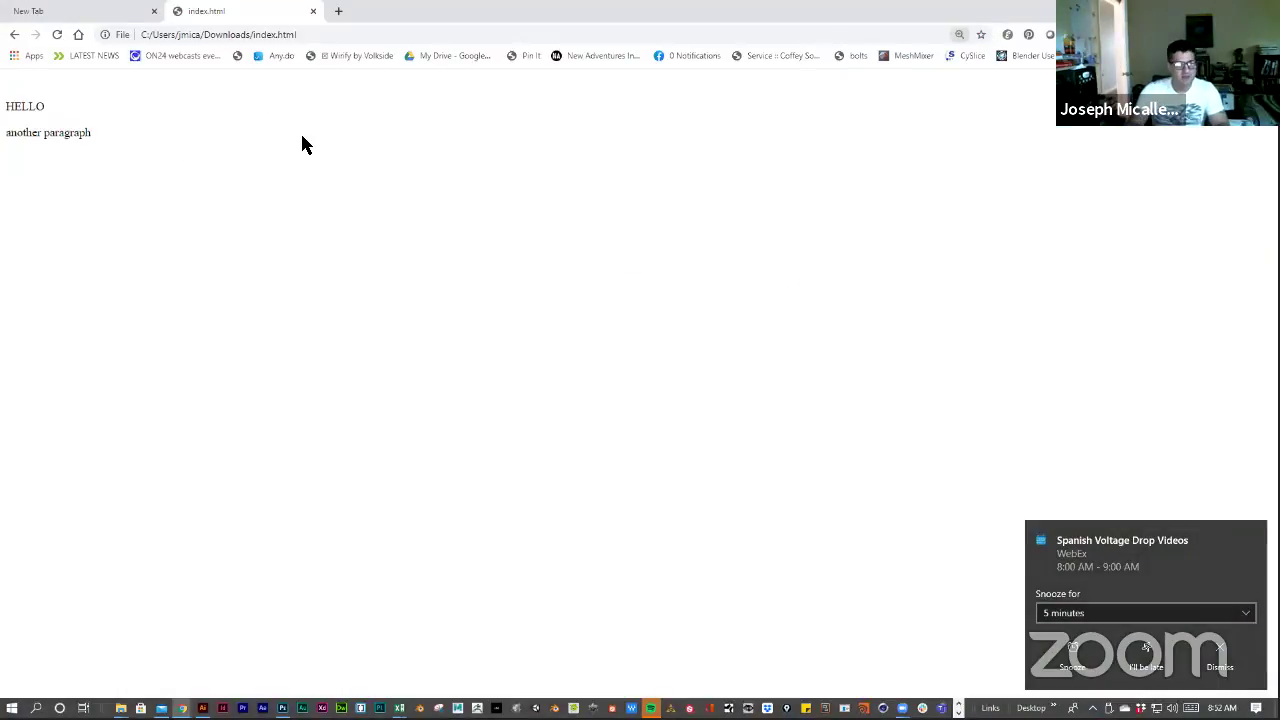
pyautogui.hotkey('ctrl', '+')
pyautogui.hotkey('ctrl', '+')
pyautogui.hotkey('ctrl', '+')
pyautogui.hotkey('ctrl', '+')
pyautogui.hotkey('ctrl', '+')
pyautogui.hotkey('ctrl', '+')
pyautogui.hotkey('ctrl', '+')
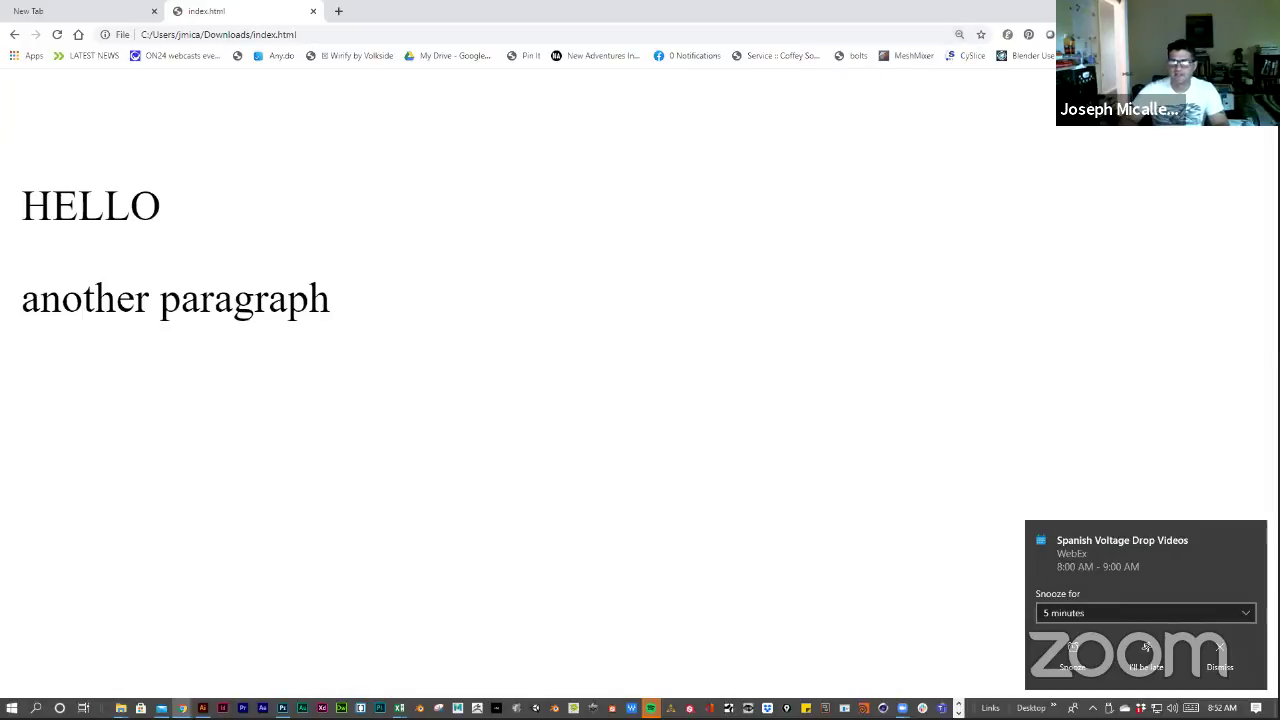
pyautogui.press('super+Down')
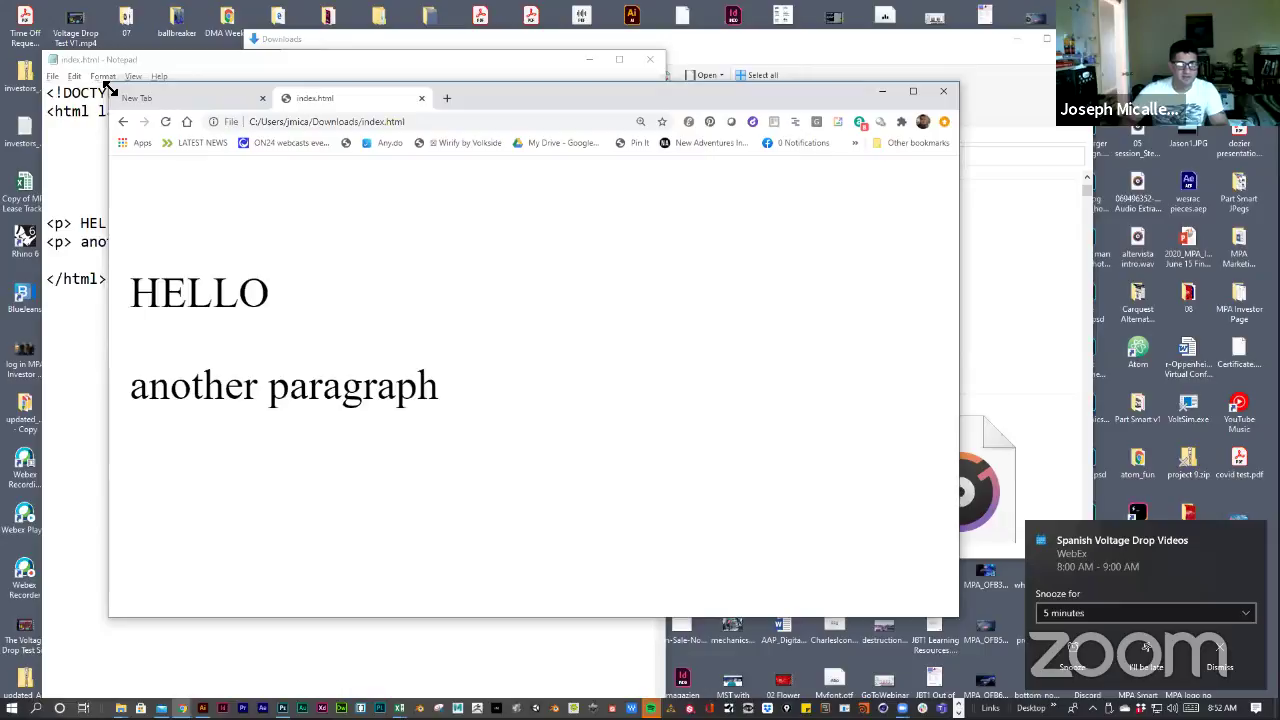
# - Resize Chrome and move it to the right half beside the Notepad code
pyautogui.moveTo(110, 88); pyautogui.dragTo(463, 52)
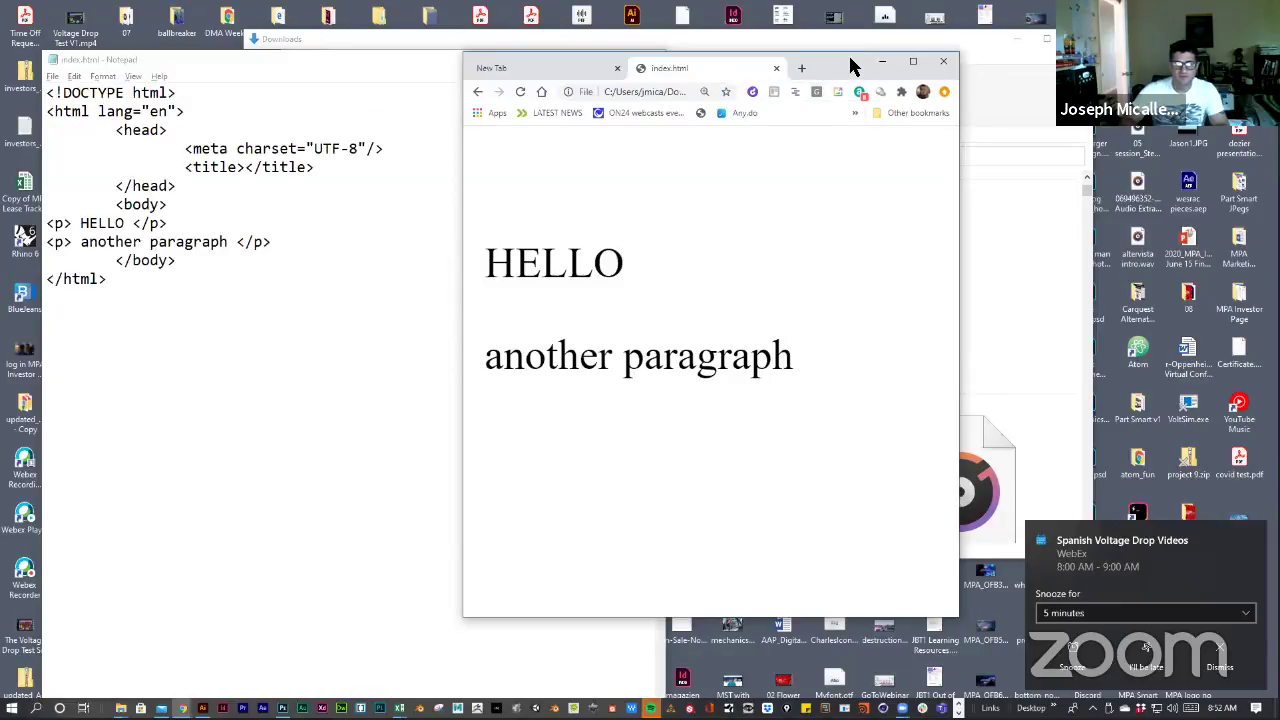
pyautogui.moveTo(848, 53); pyautogui.dragTo(1053, 51)
pyautogui.click(215, 232)
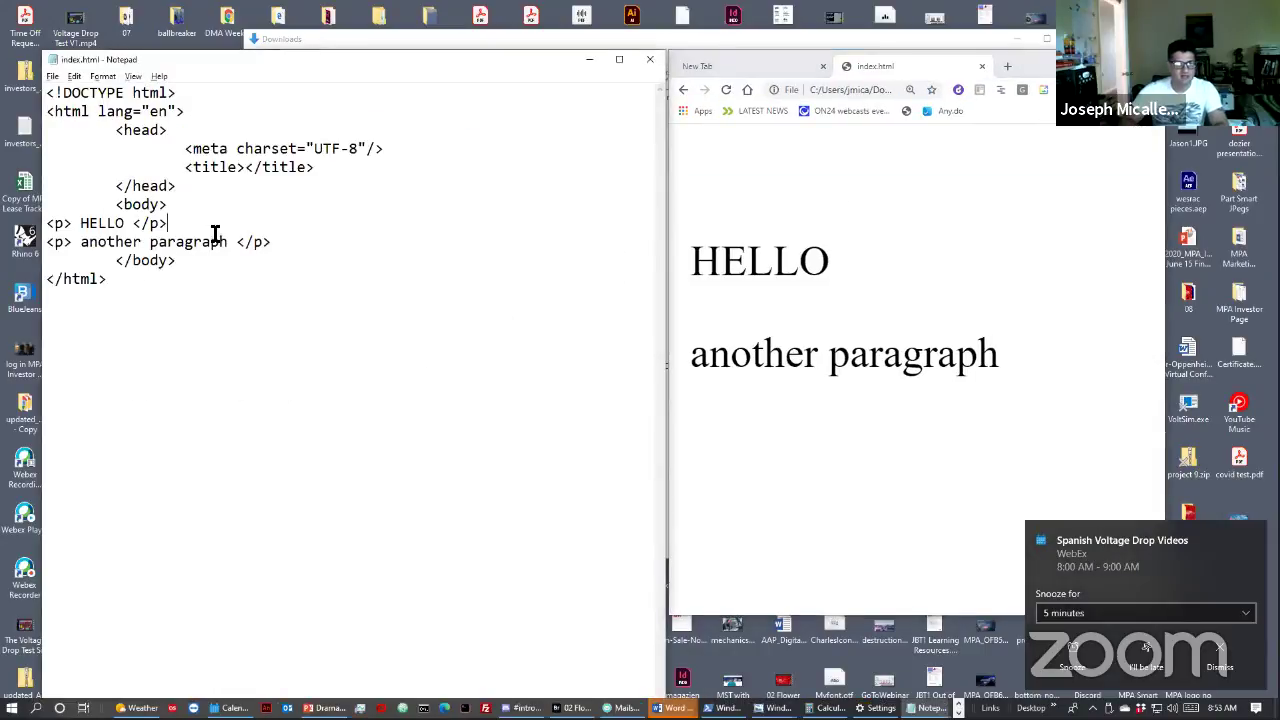
# - Add a third paragraph reading 'more stuff' below 'another paragraph' and save
pyautogui.click(272, 242)
pyautogui.press('Return')
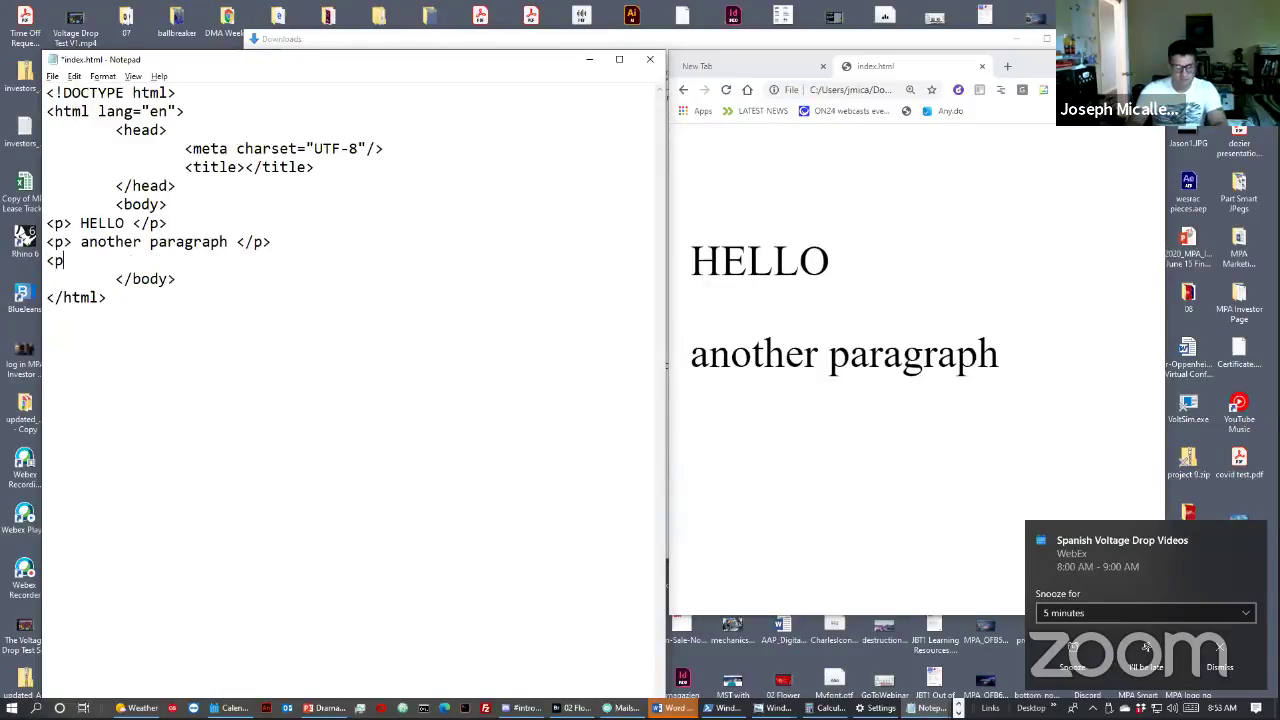
pyautogui.write('<p> mo')
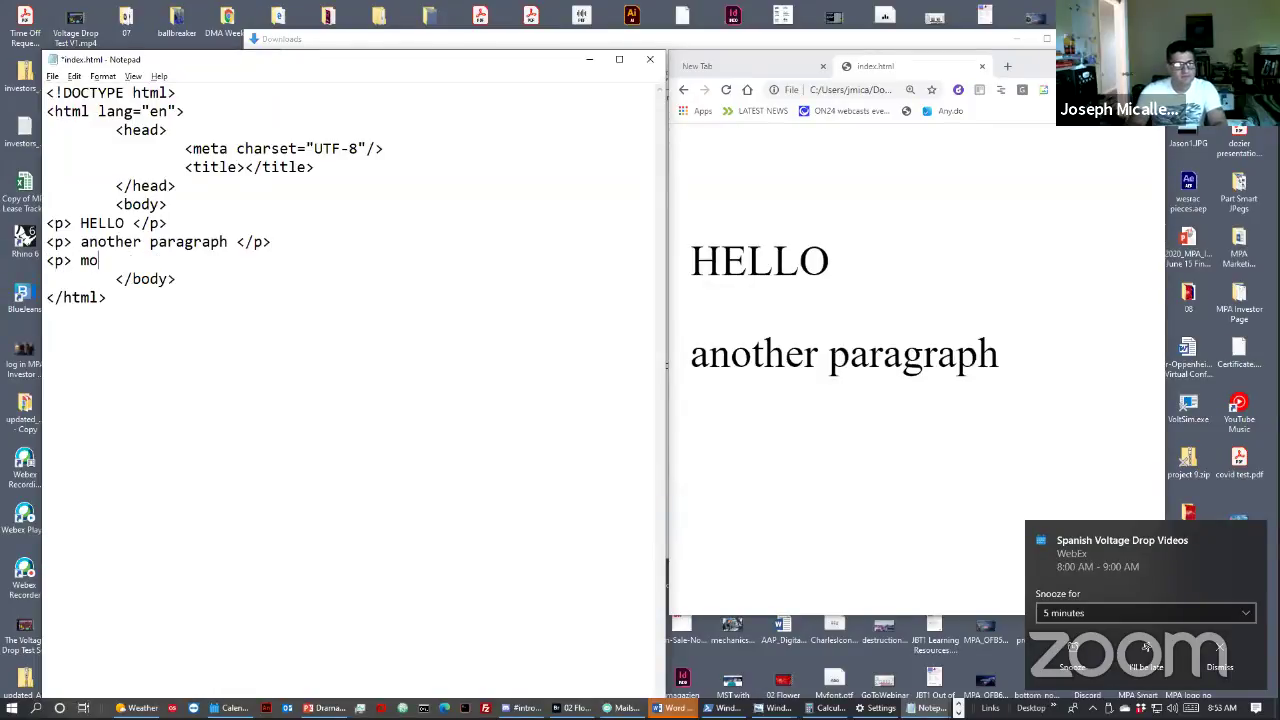
pyautogui.write('re stuff ')
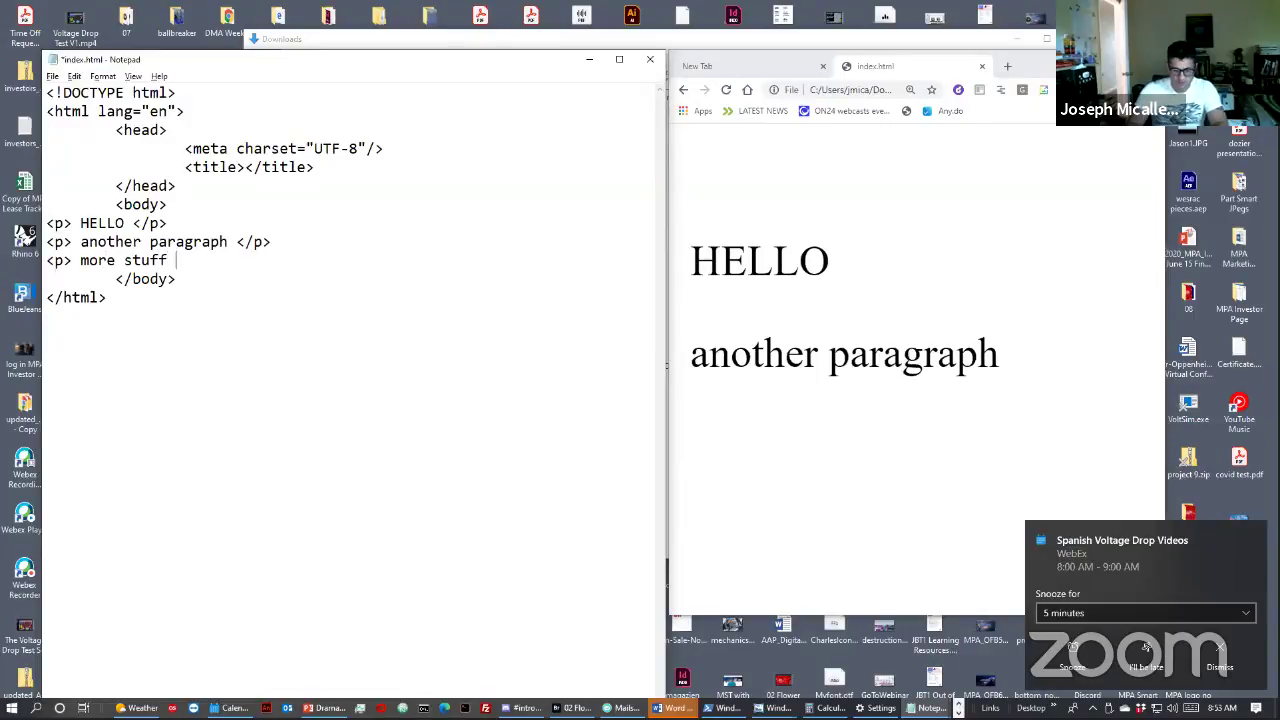
pyautogui.write('</p>')
pyautogui.hotkey('ctrl', 's')
# - Reload the page in Chrome so the 'more stuff' paragraph appears
pyautogui.click(774, 48)
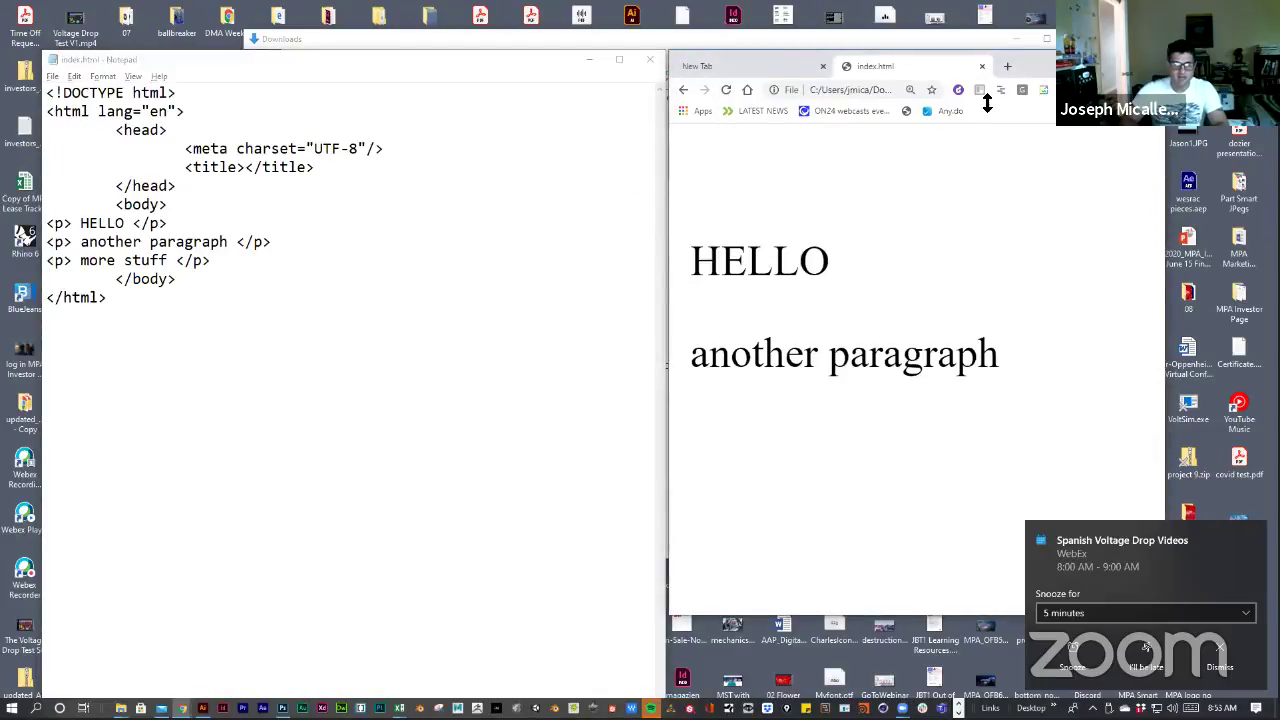
pyautogui.click(726, 90)
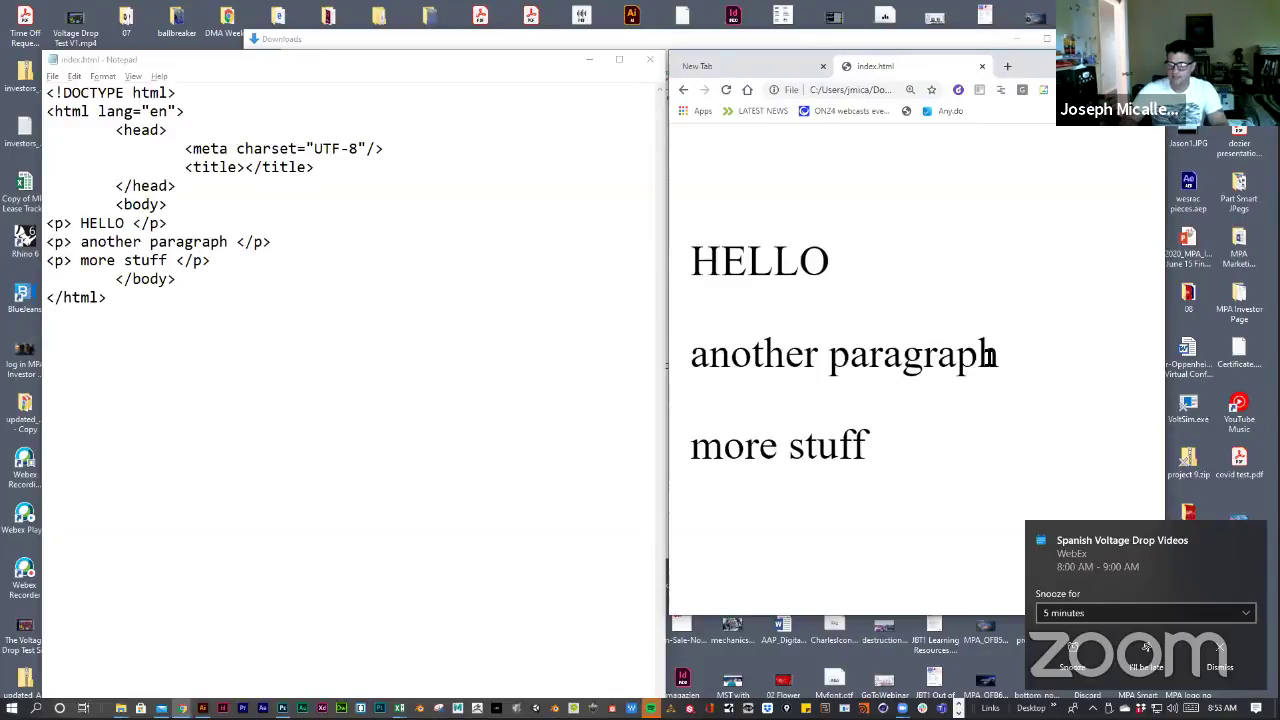
pyautogui.hotkey('alt', 'Tab')
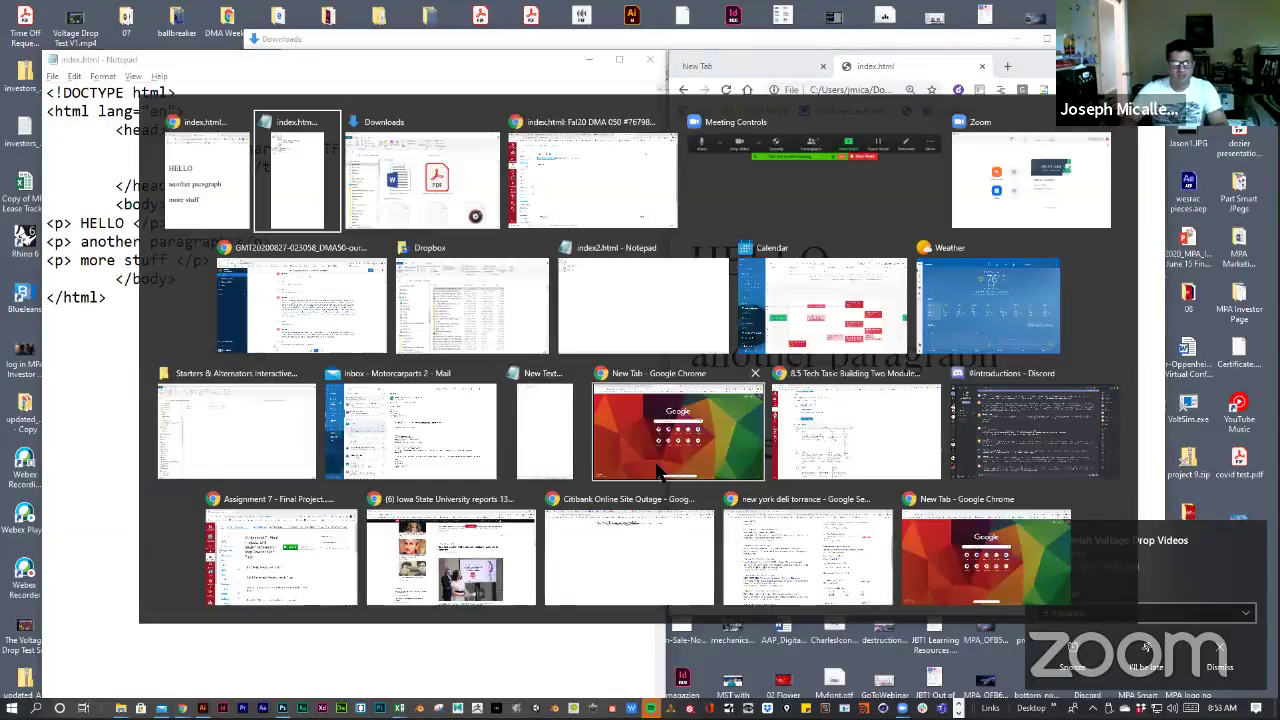